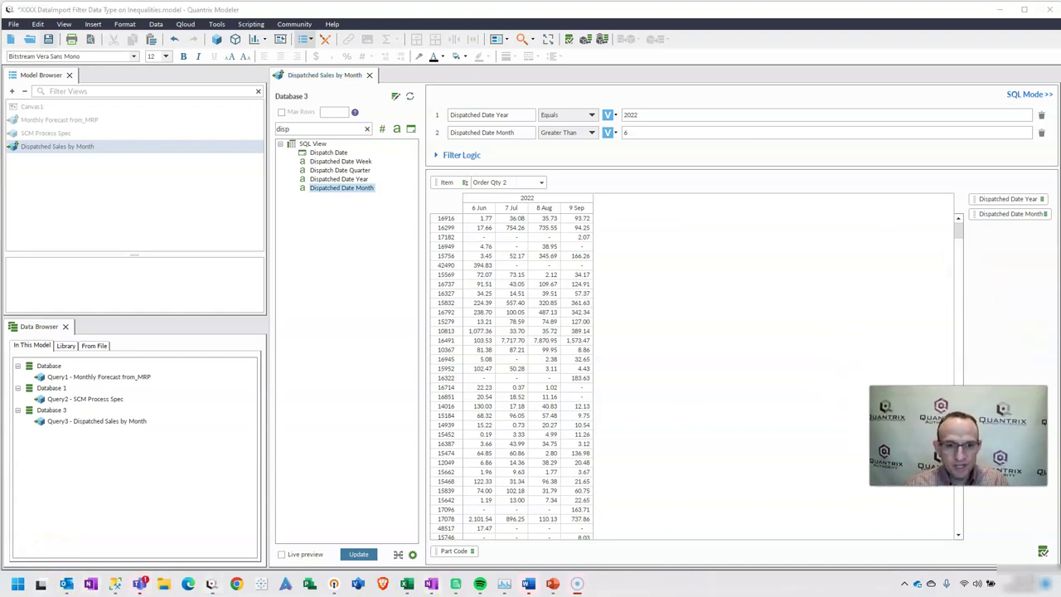
Step: Select the 6 Jun column and update the Dispatched Sales by Month data import
click(371, 274)
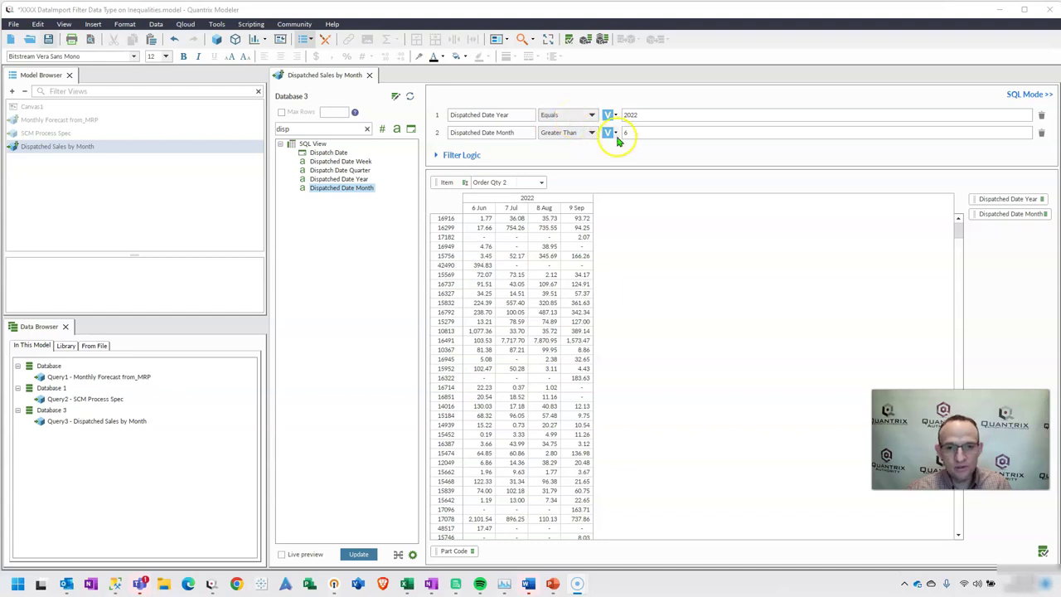
click(553, 117)
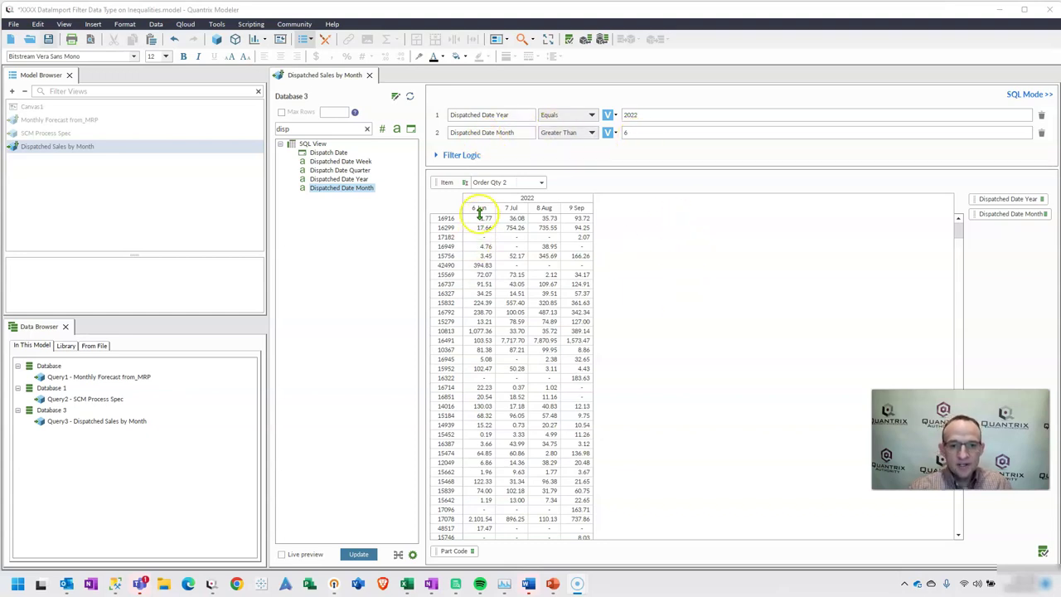
mouse_move(479, 213)
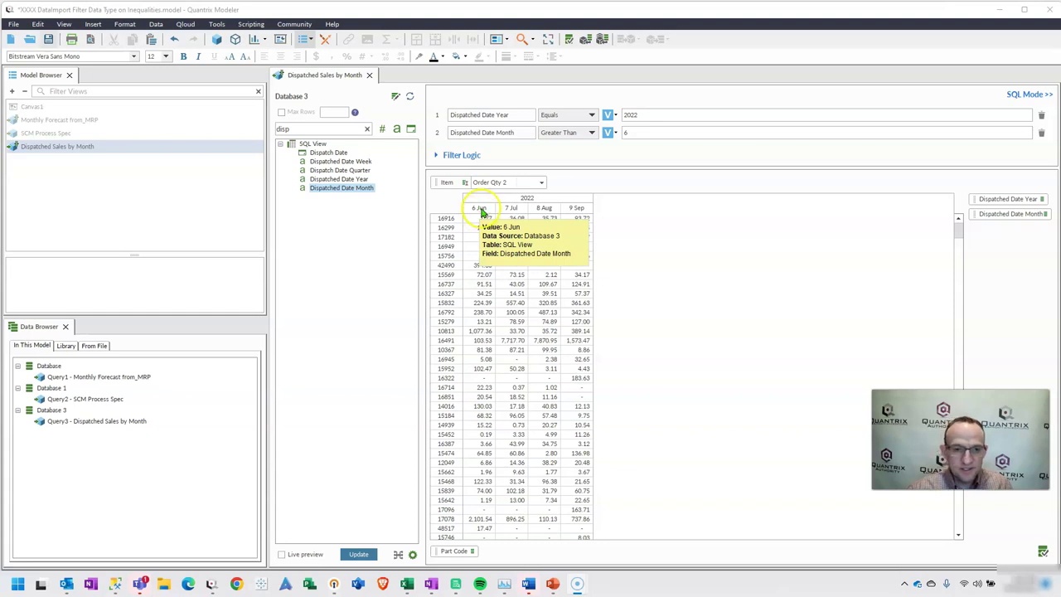
click(481, 209)
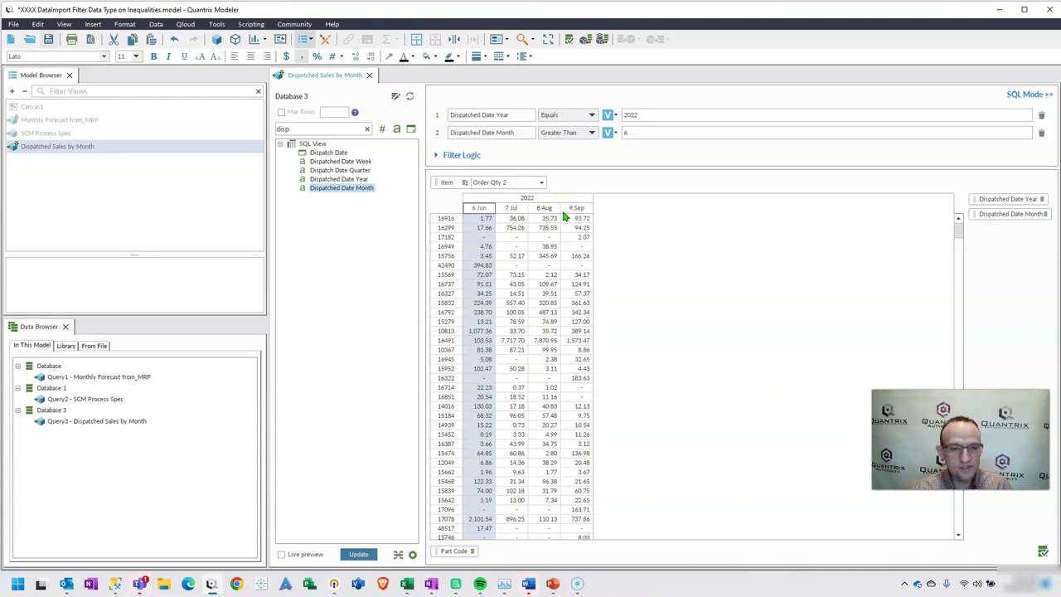
right_click(352, 77)
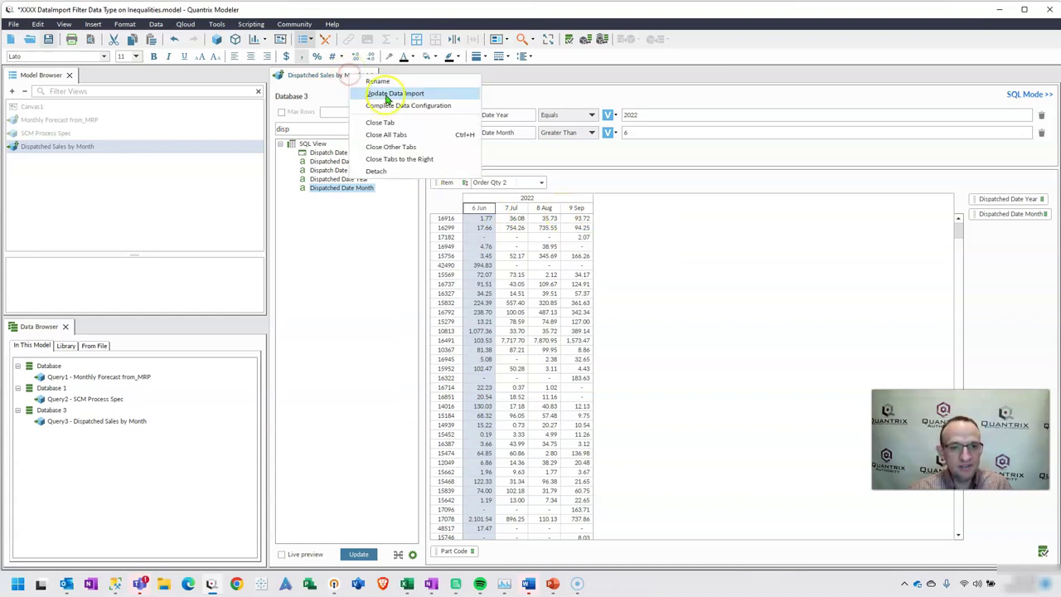
click(378, 87)
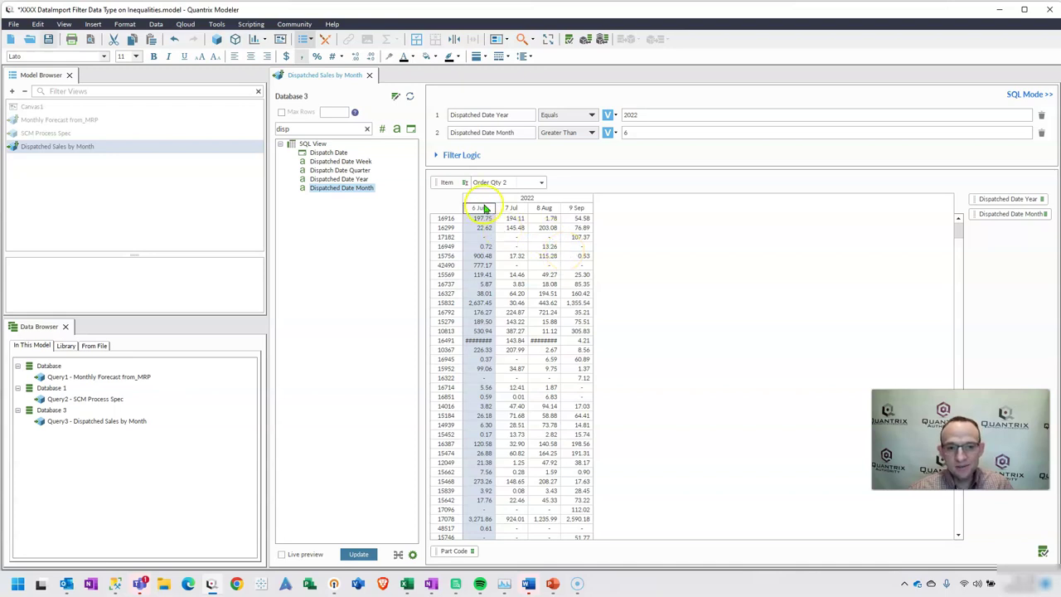
Step: Create a new import matrix from the Database 3 data source
mouse_move(581, 213)
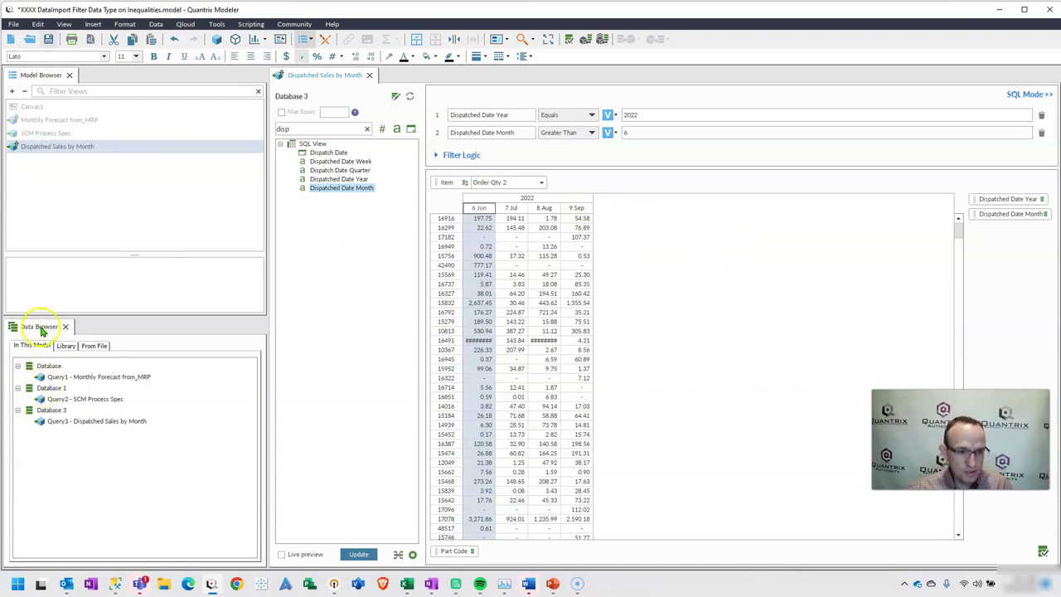
mouse_move(52, 413)
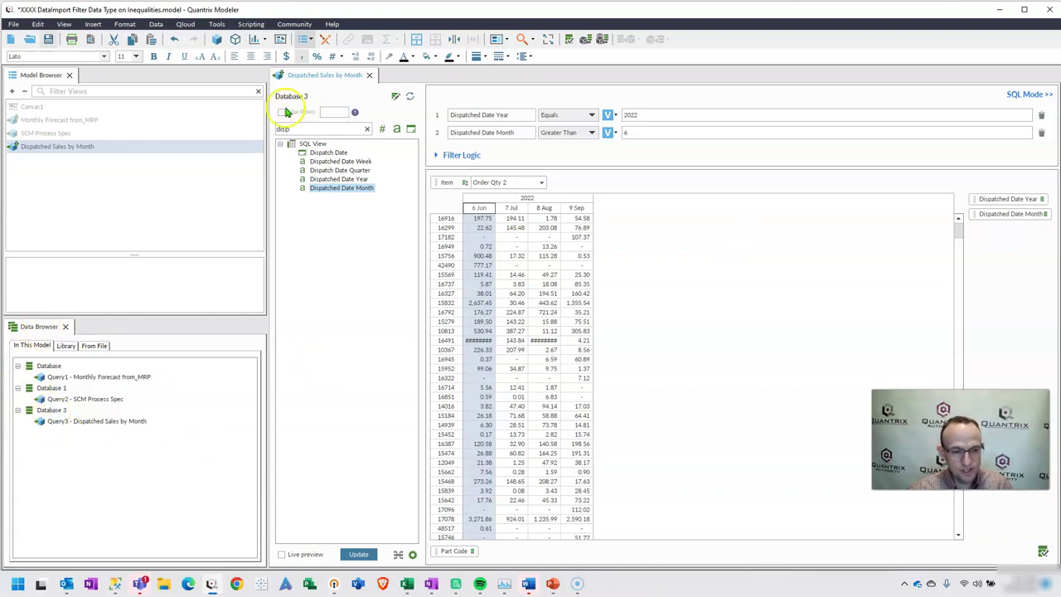
right_click(50, 410)
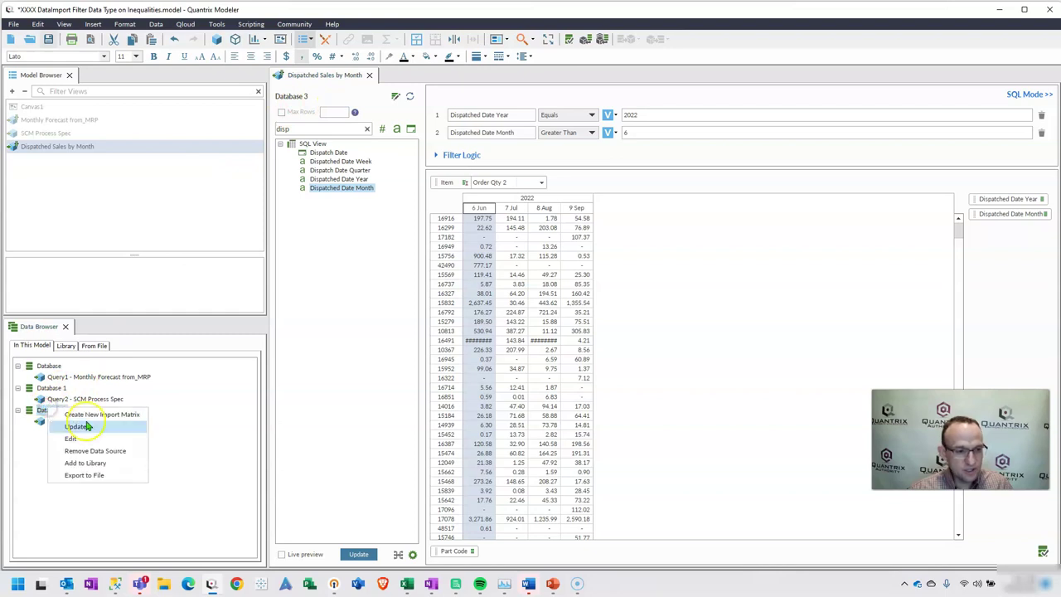
click(94, 415)
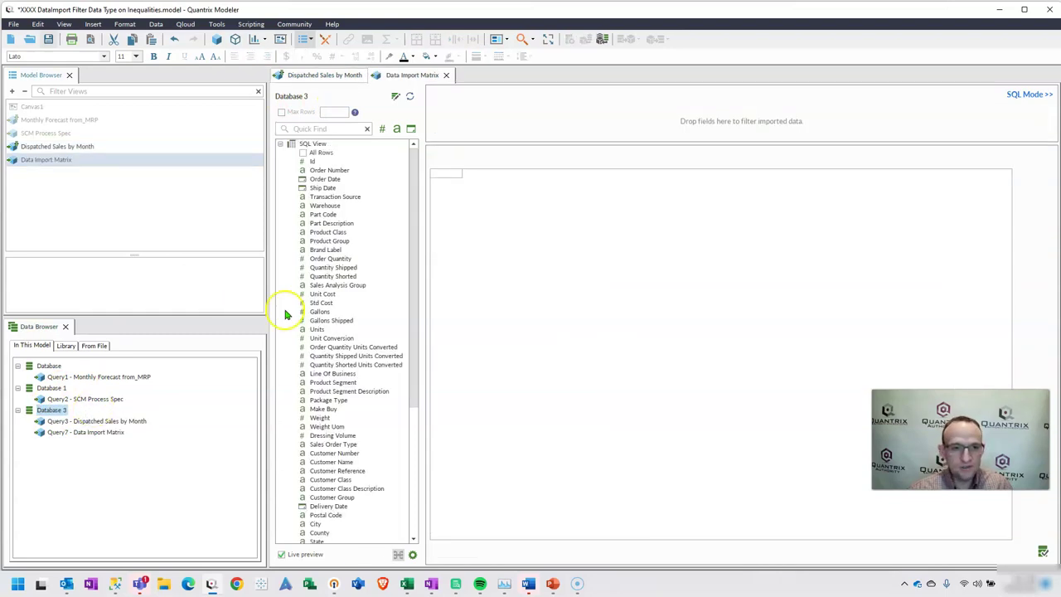
click(343, 77)
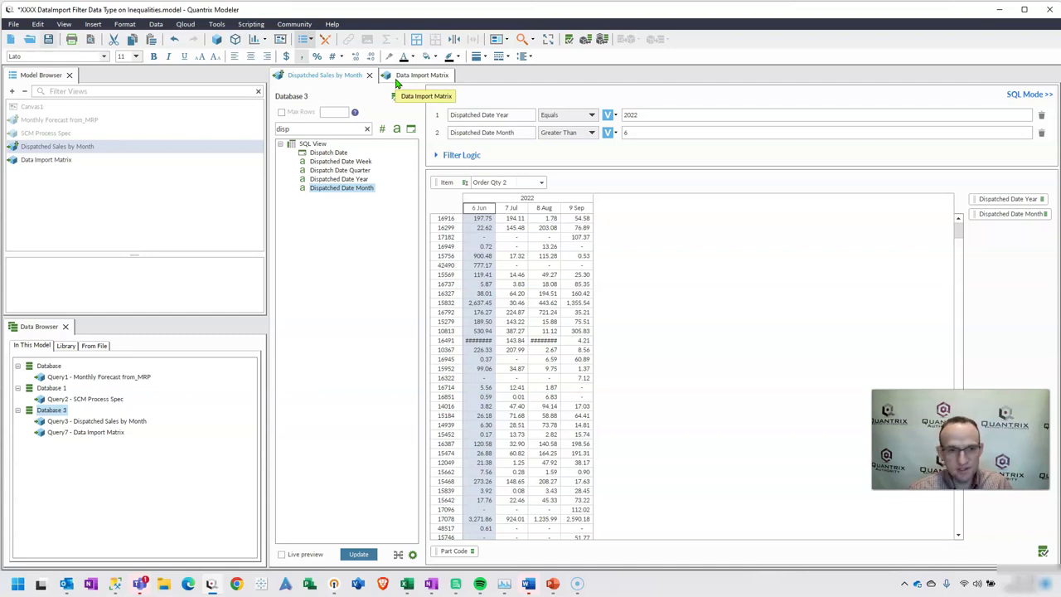
click(396, 78)
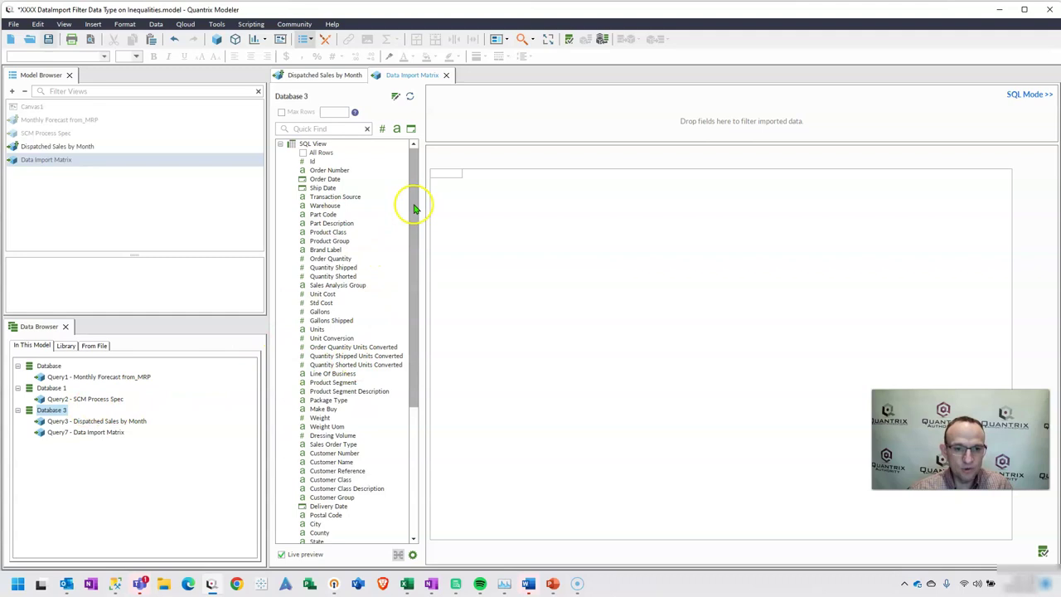
Step: Filter the new matrix's field list by "disp"
right_click(51, 409)
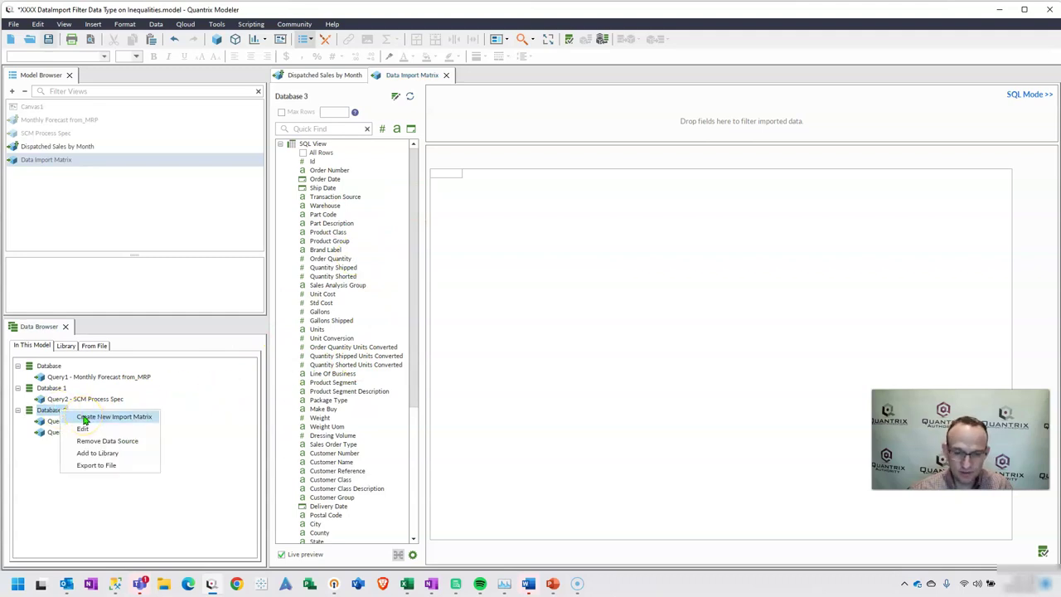
click(330, 129)
text(de)
click(329, 128)
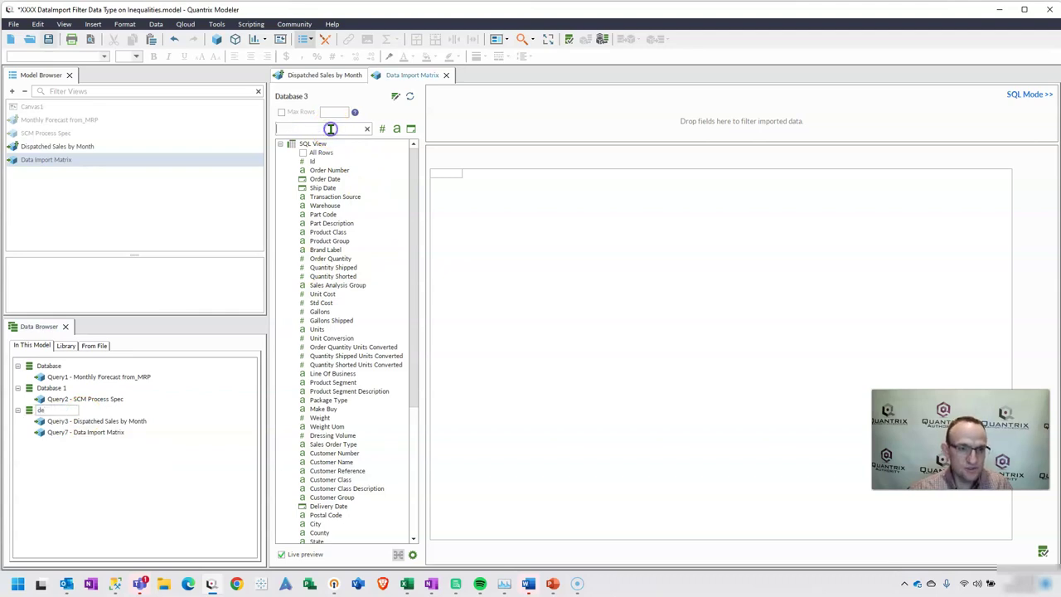
text(de)
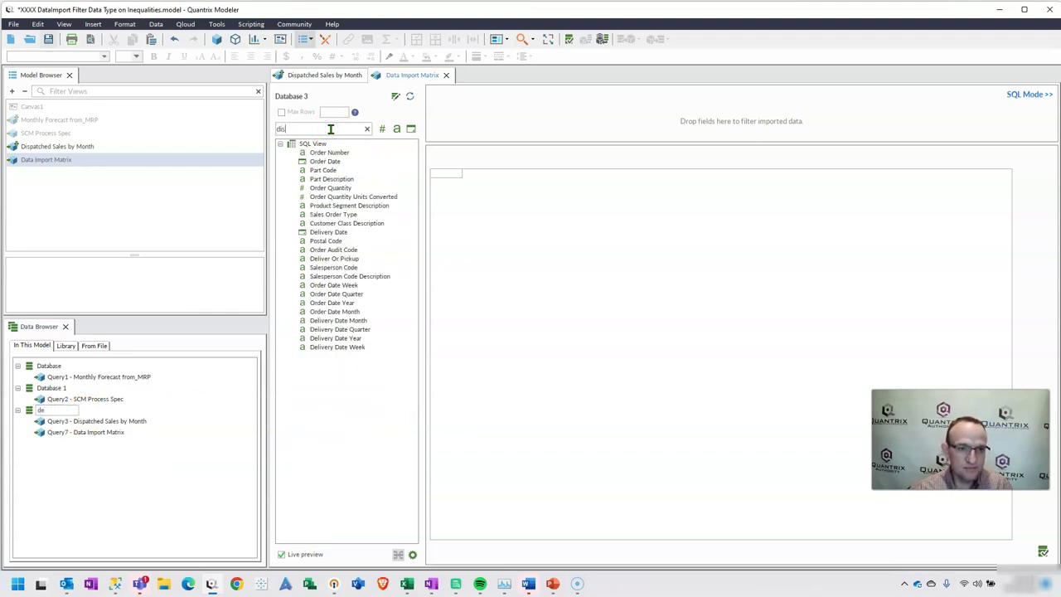
Step: Add Dispatch Date as a row dimension of the new matrix, configured to All Values
drag(324, 152, 475, 550)
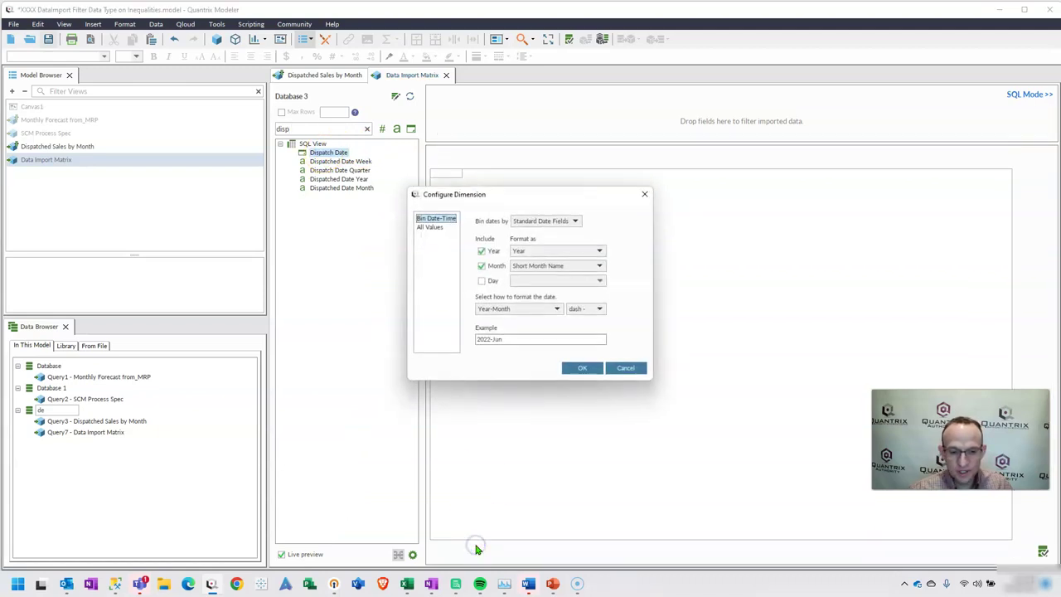
click(423, 229)
click(580, 368)
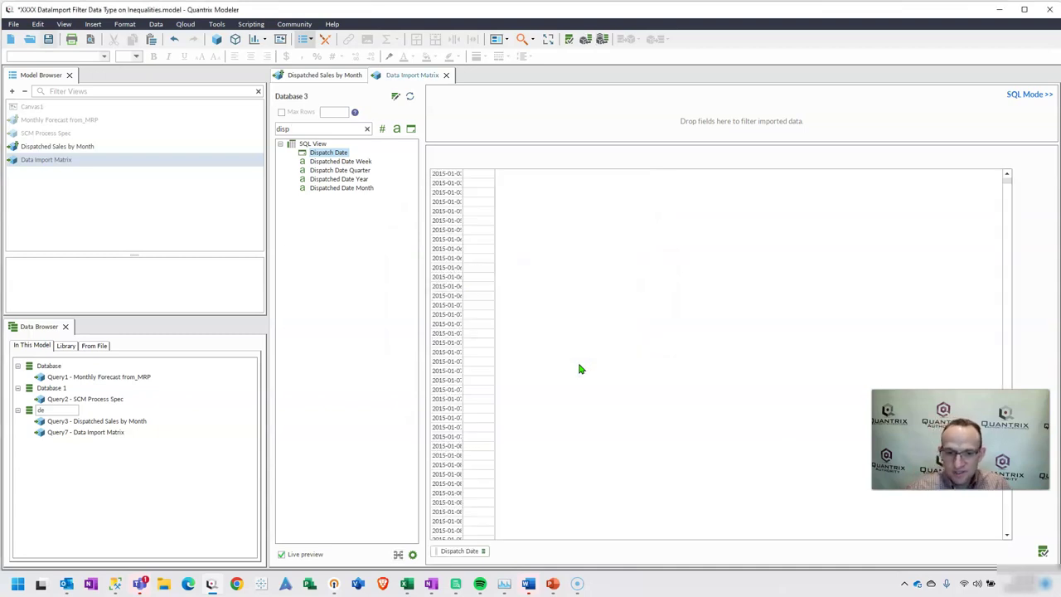
Step: Widen the row labels to show the full dates and select the 2022-10-15 item near the list's end
drag(464, 233, 739, 213)
drag(1006, 181, 1025, 541)
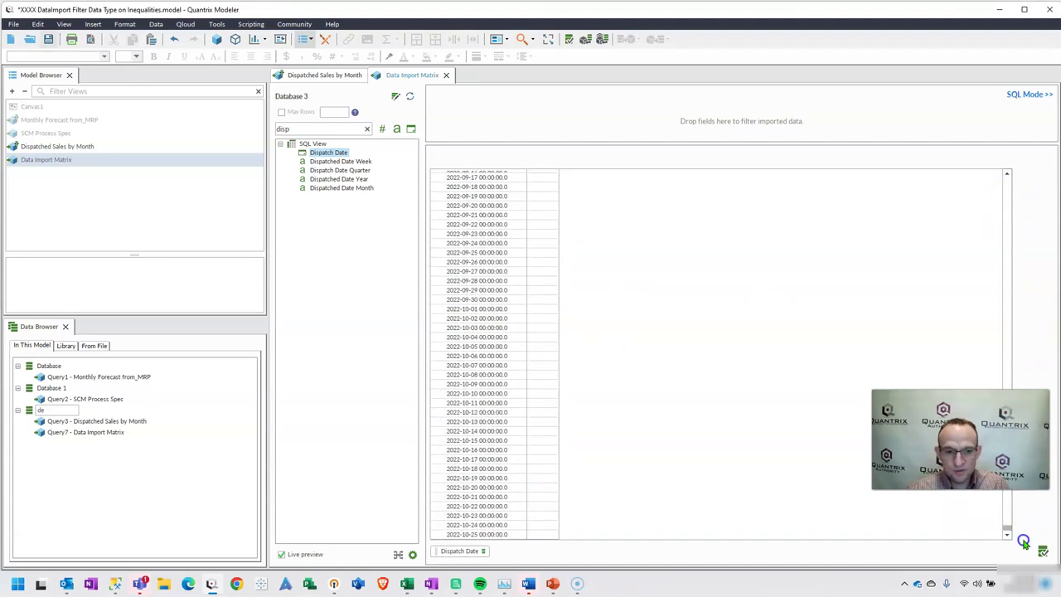
click(490, 442)
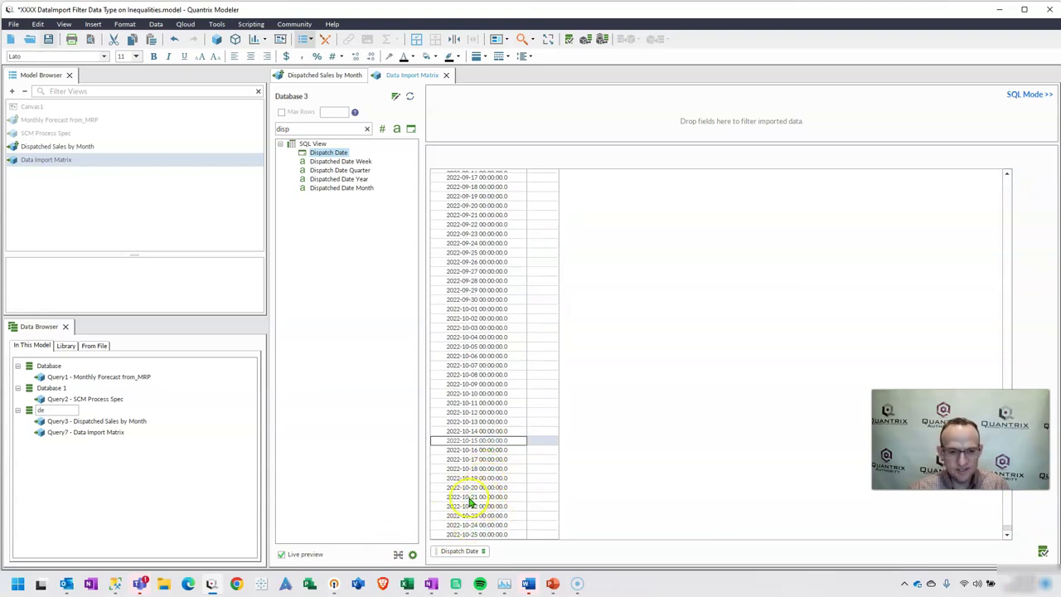
Step: Remove the Dispatched Date Month filter from Dispatched Sales by Month and update its data import
click(329, 76)
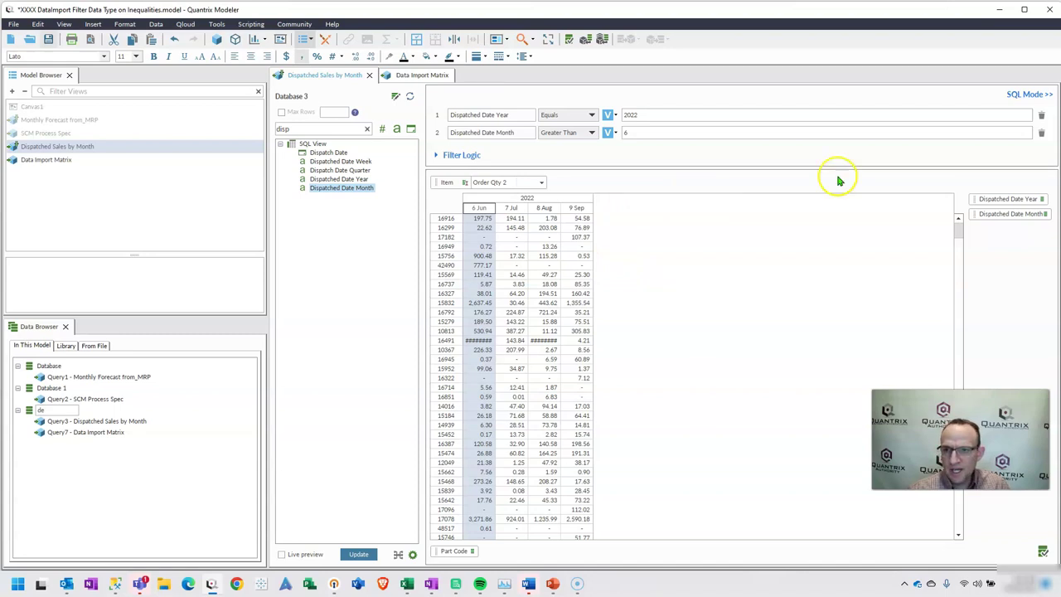
click(1042, 133)
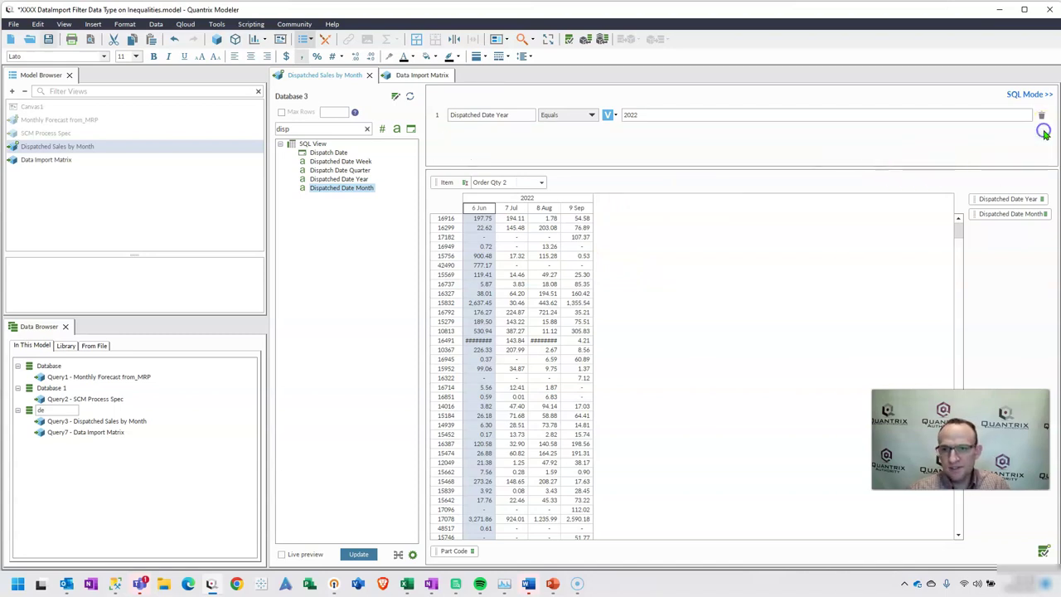
right_click(328, 78)
click(372, 97)
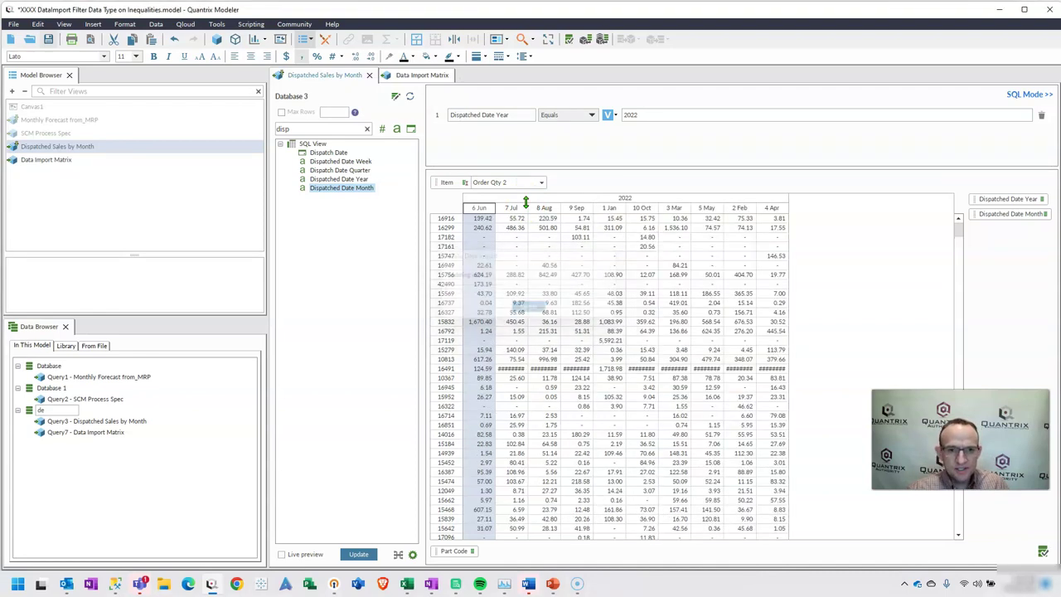
Step: Check which months the matrix contains, selecting the 1 Jan and 10 Oct columns
click(615, 208)
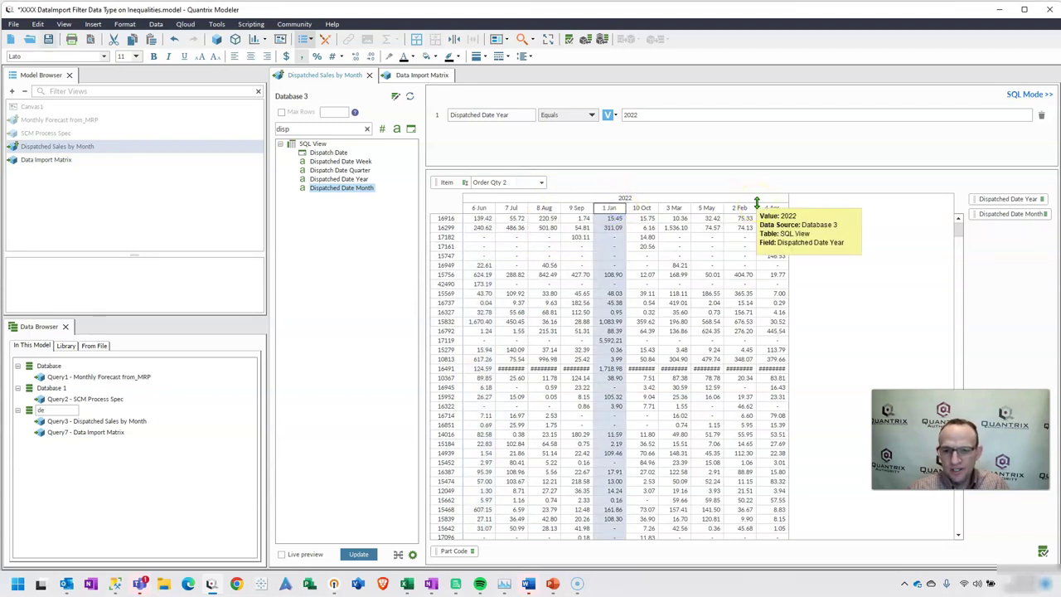
click(389, 196)
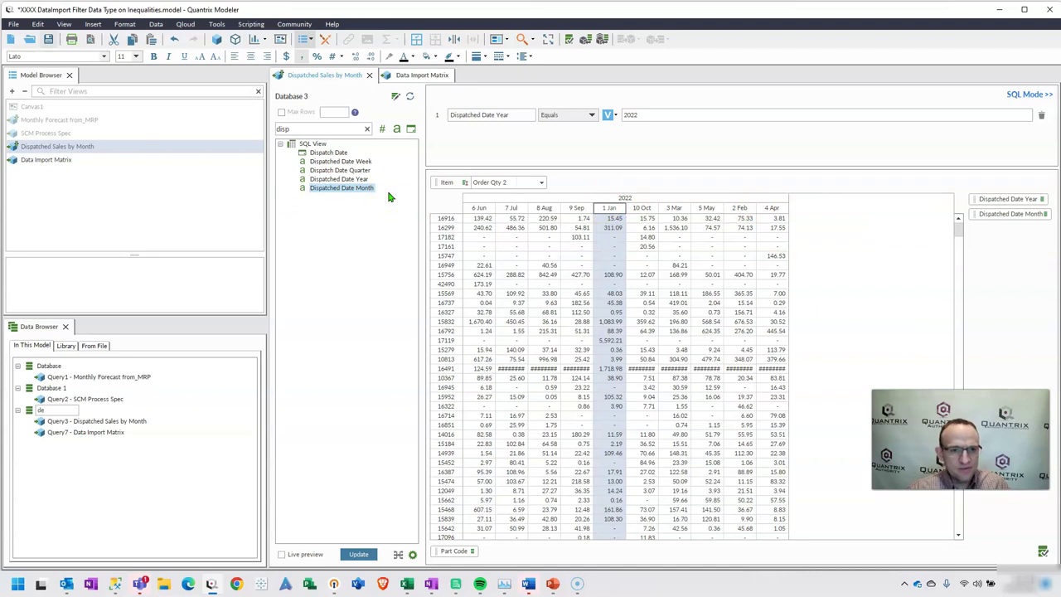
drag(381, 193, 641, 207)
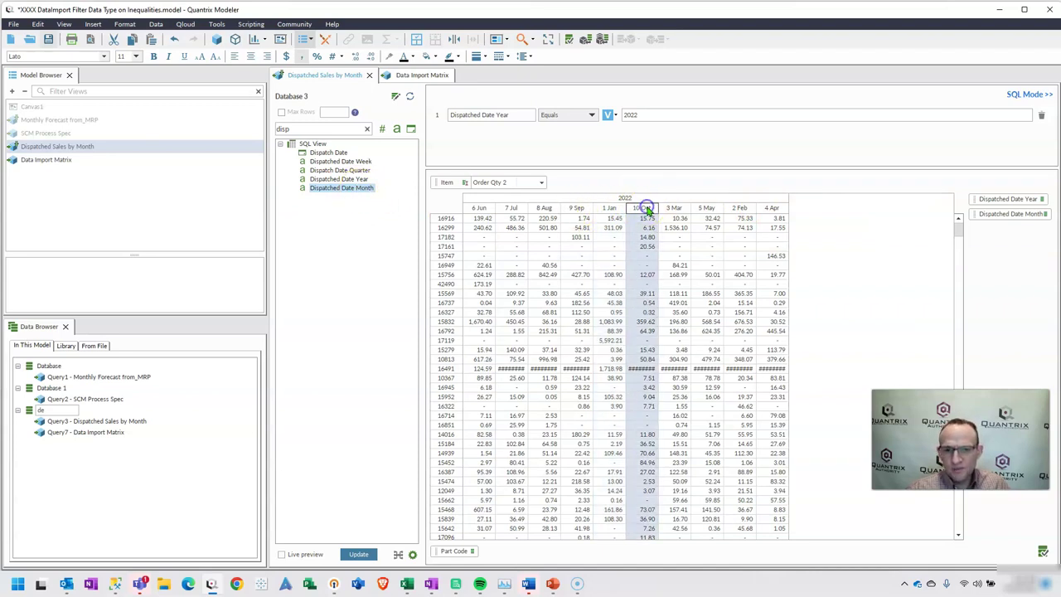
Step: Add a second filter on Dispatched Date Month set to Greater Than 6
drag(331, 199, 503, 139)
click(555, 135)
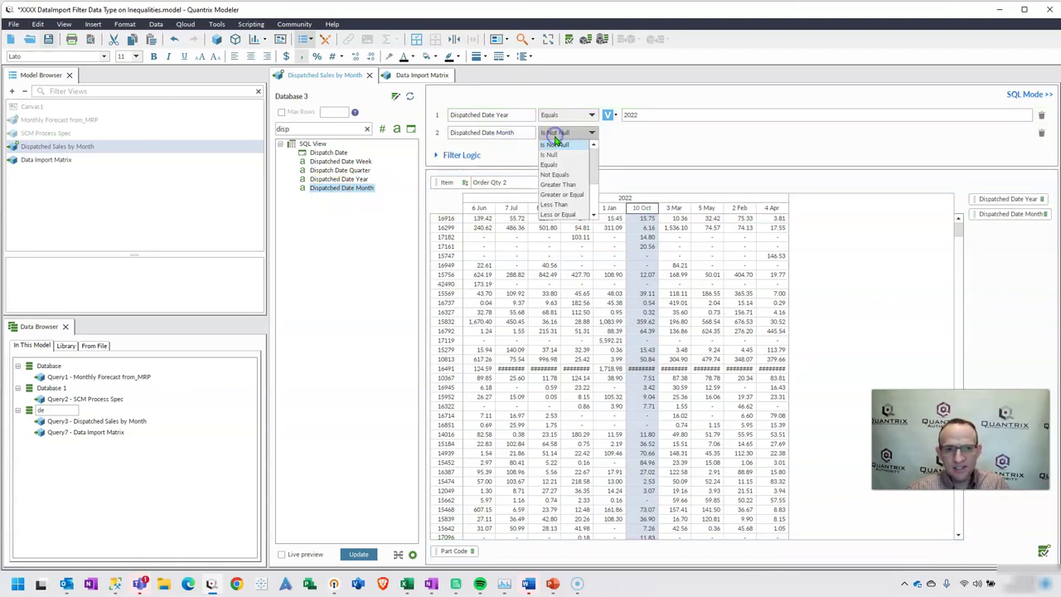
click(564, 187)
click(639, 131)
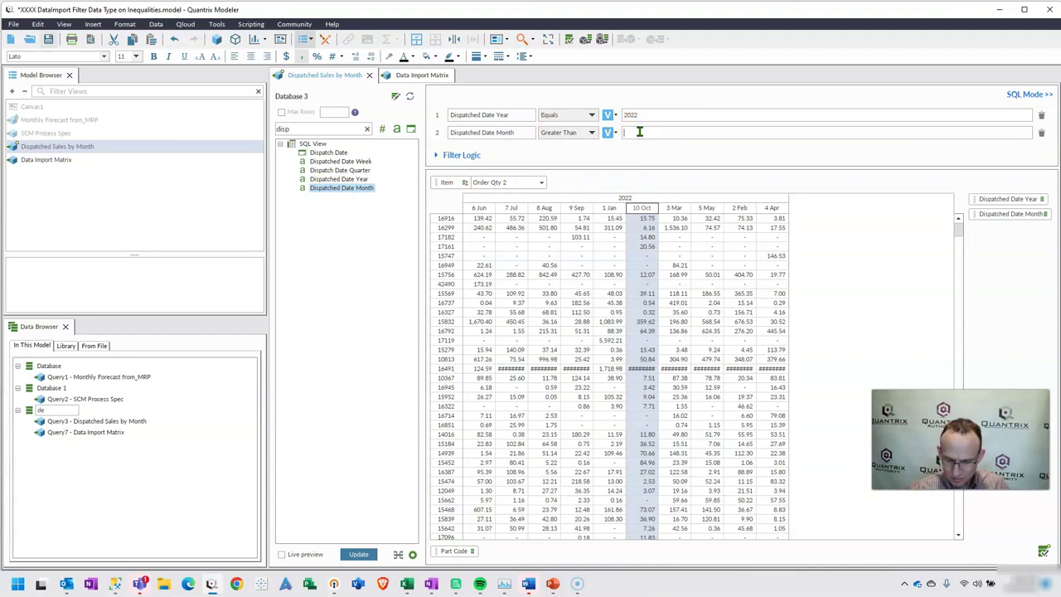
text(6)
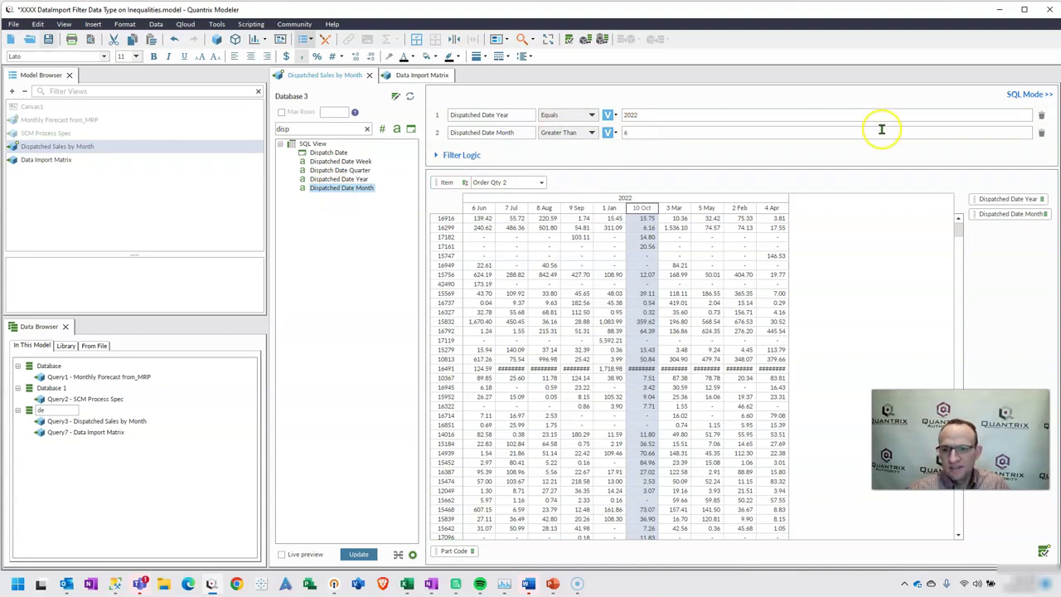
Step: Update the Dispatched Sales by Month data import with the month filter applied
right_click(322, 74)
click(323, 73)
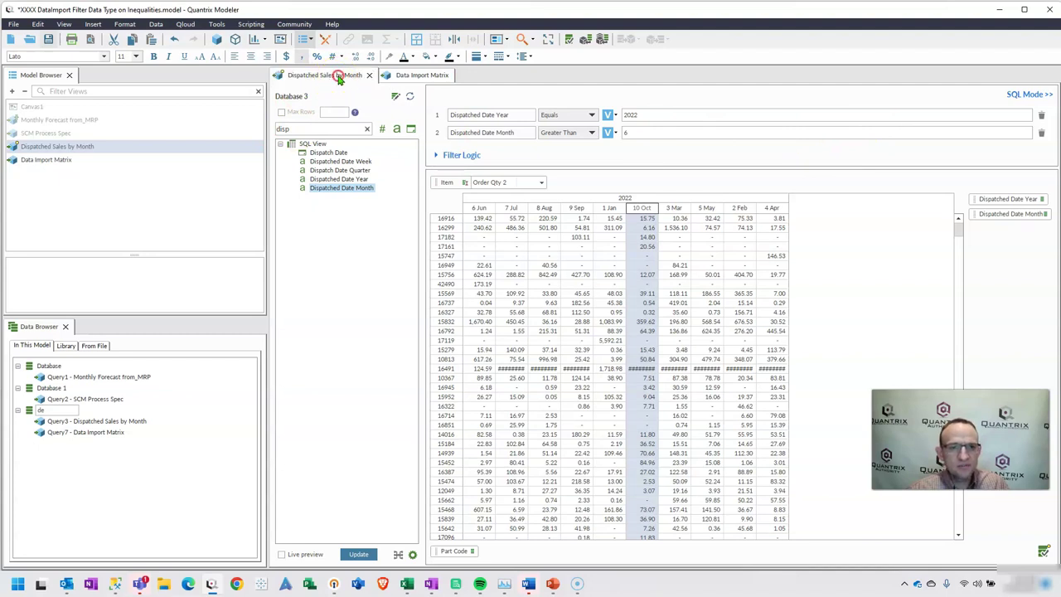
right_click(336, 77)
click(367, 92)
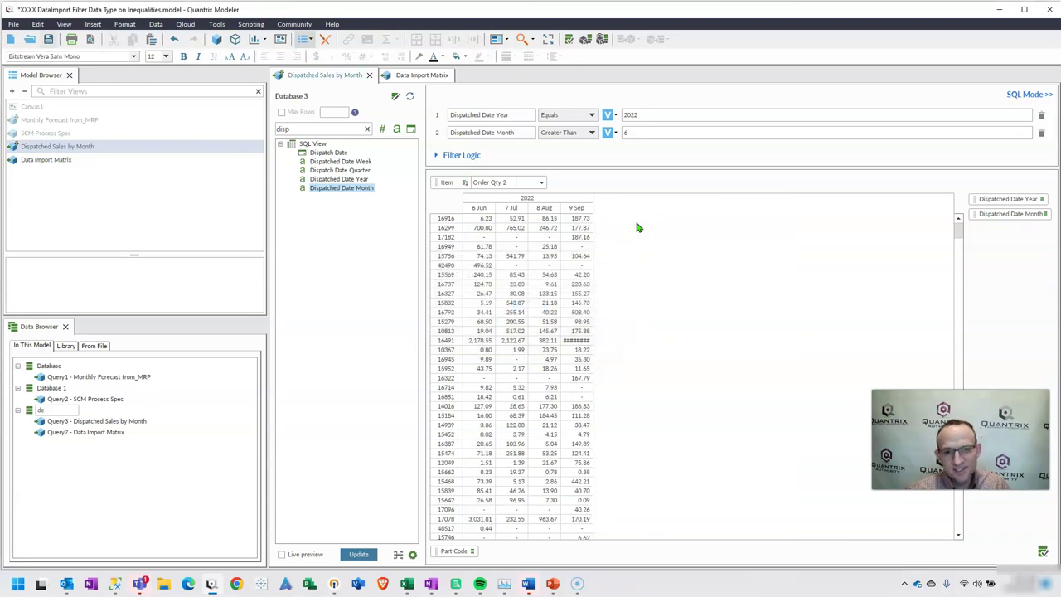
click(1013, 217)
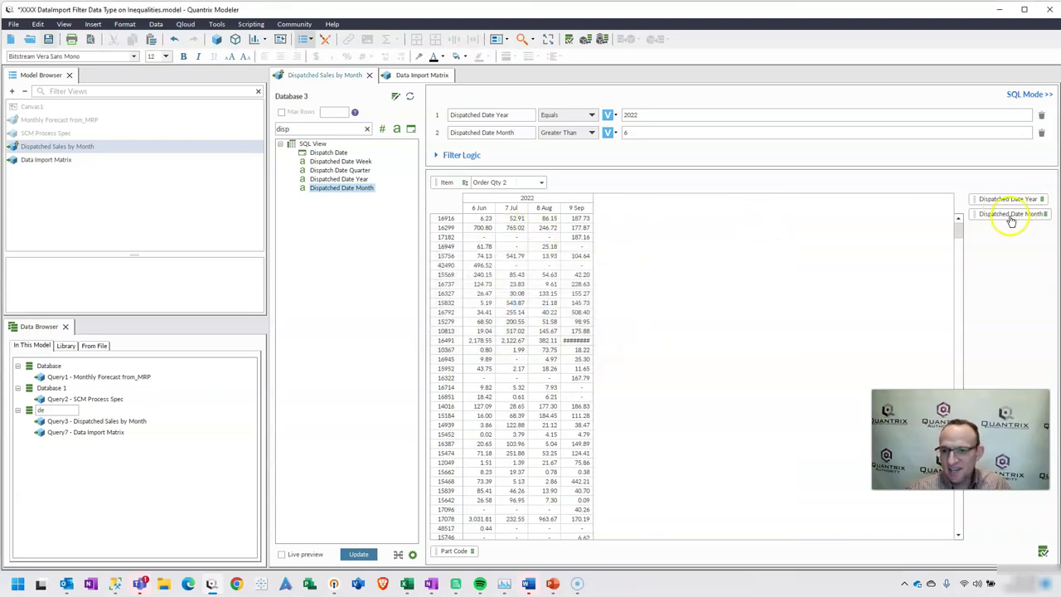
click(497, 132)
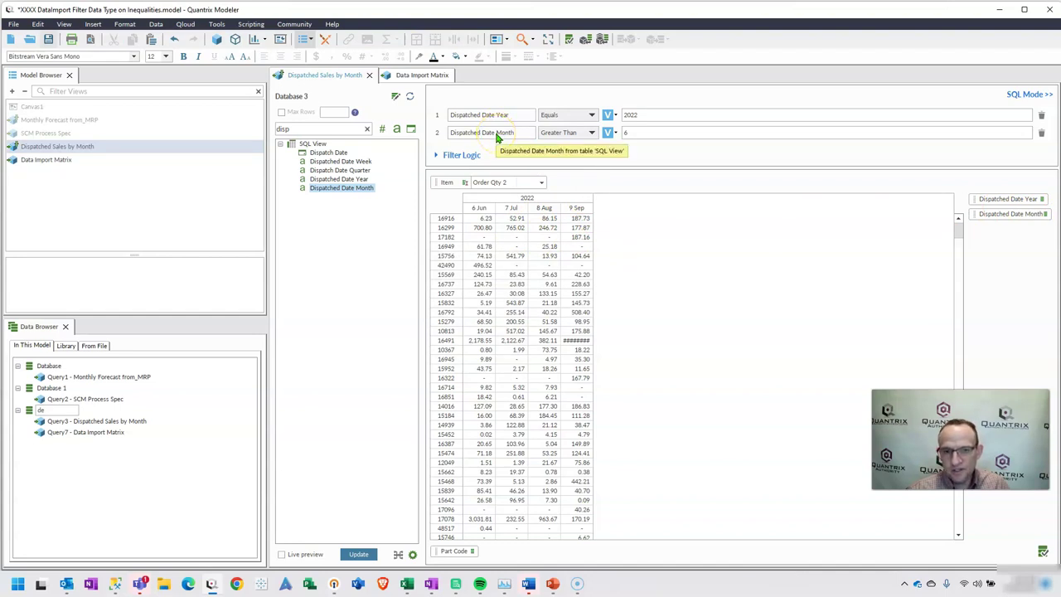
click(1045, 224)
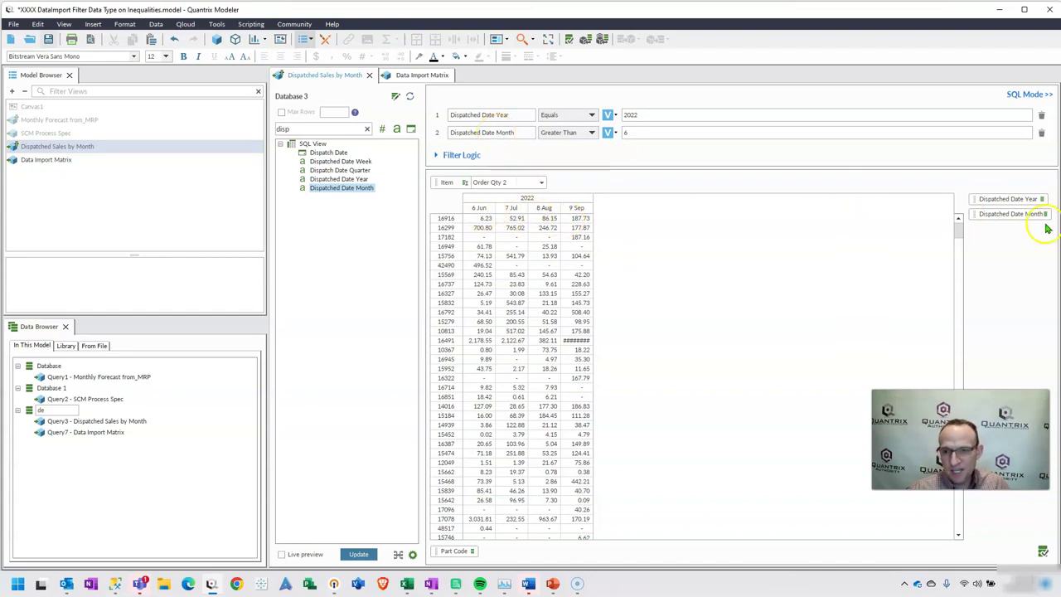
click(483, 215)
drag(460, 202, 595, 219)
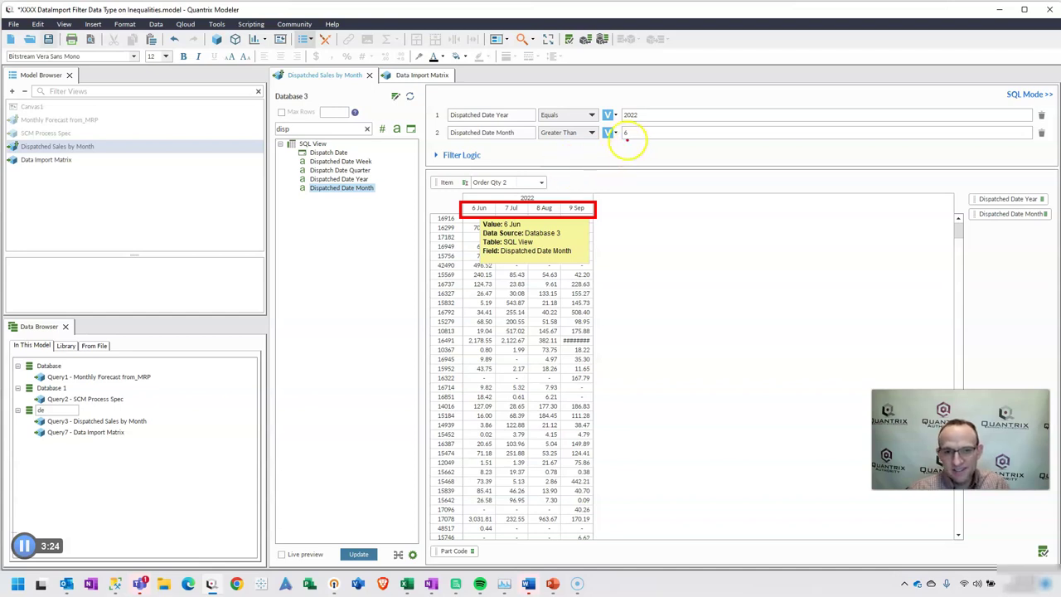
drag(626, 137, 629, 154)
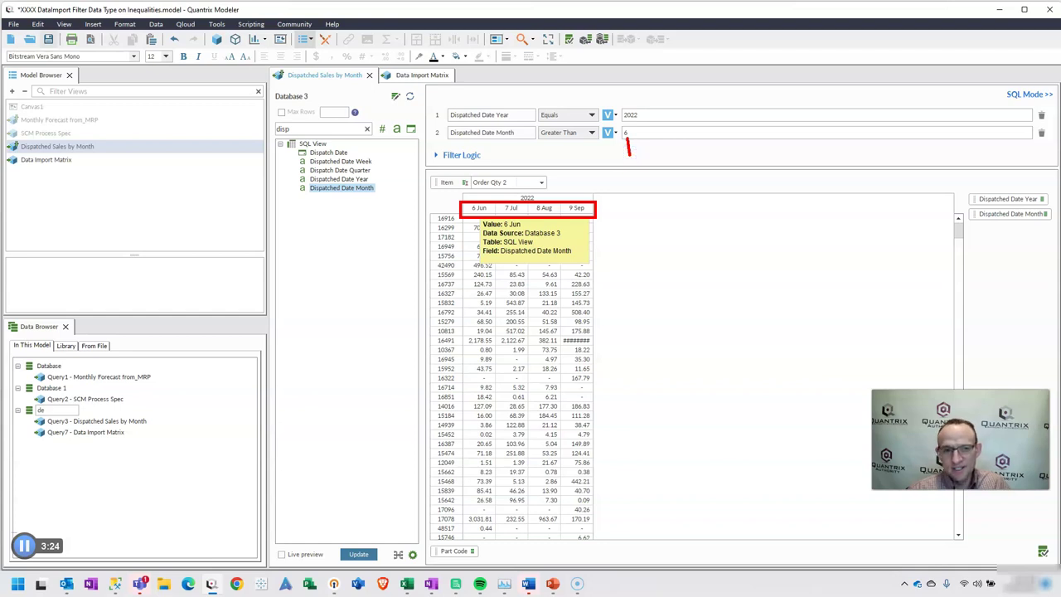
Step: Compare the imported month columns, 6 Jun to 9 Sep, with the Greater Than 6 filter and the text type of Dispatched Date Month
click(582, 203)
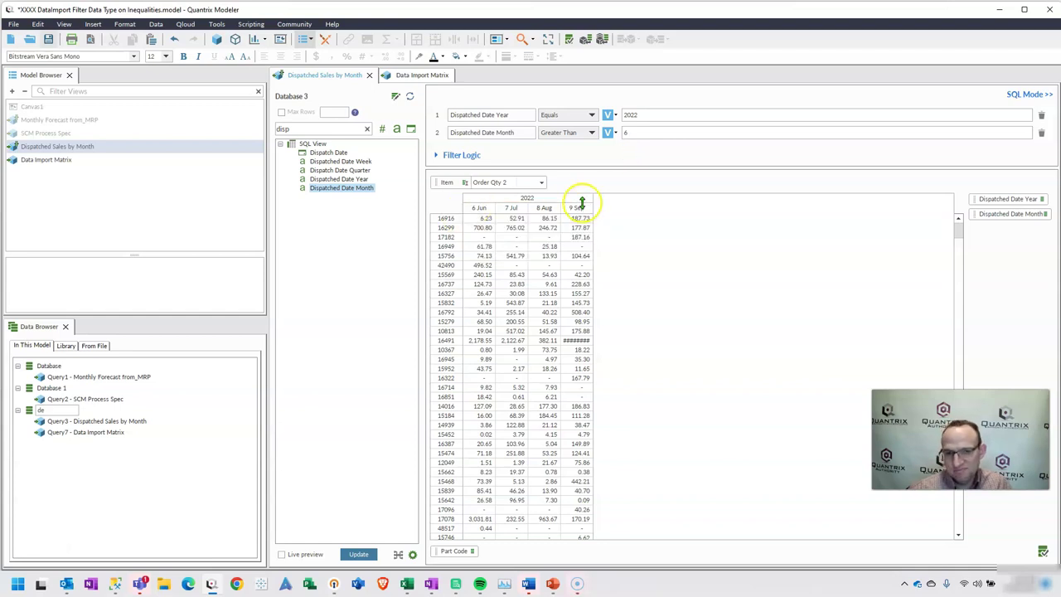
mouse_move(582, 203)
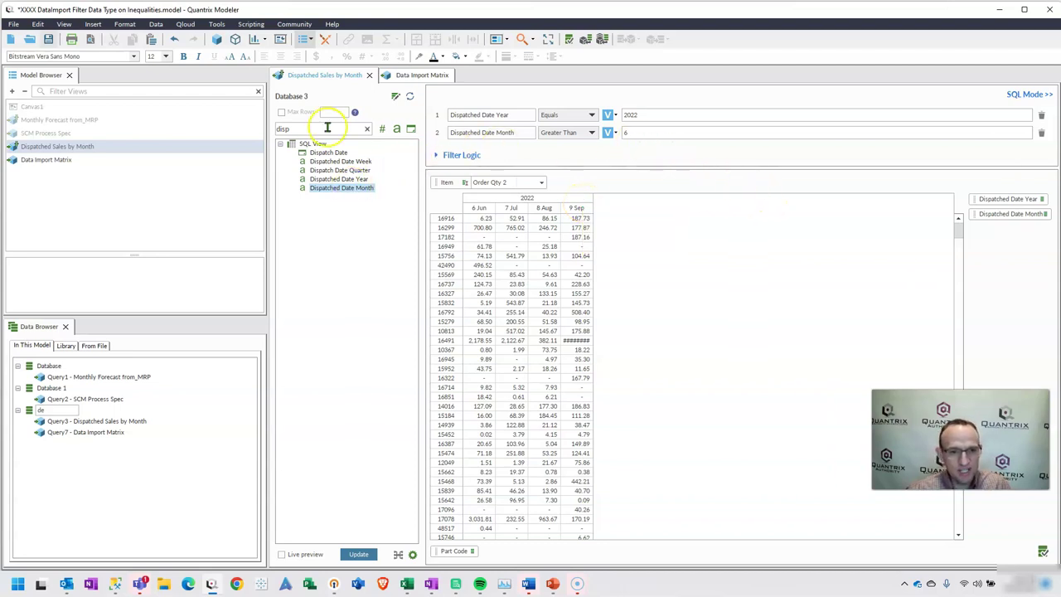
click(344, 190)
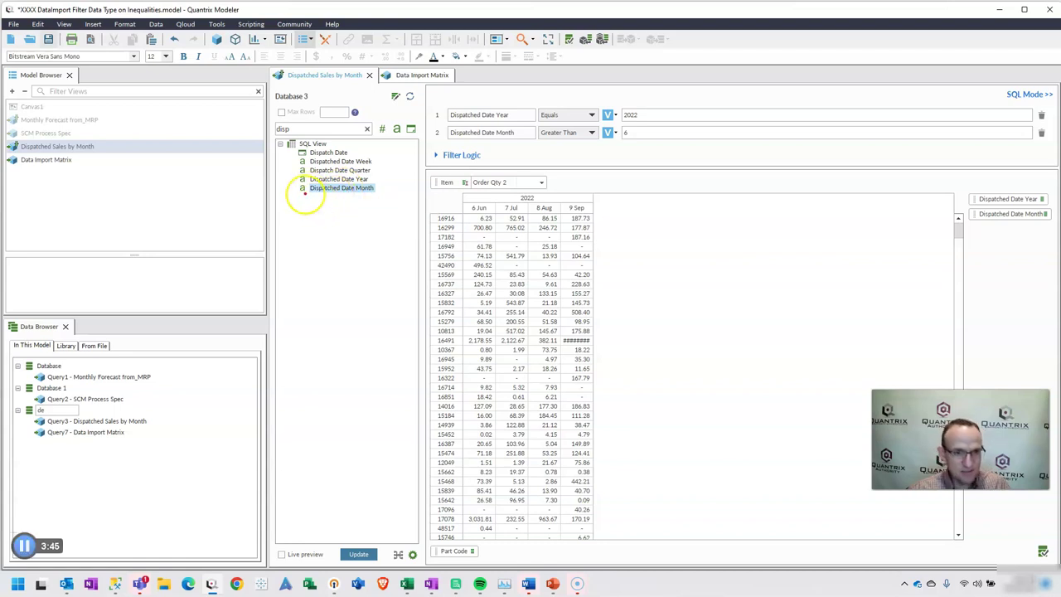
click(304, 194)
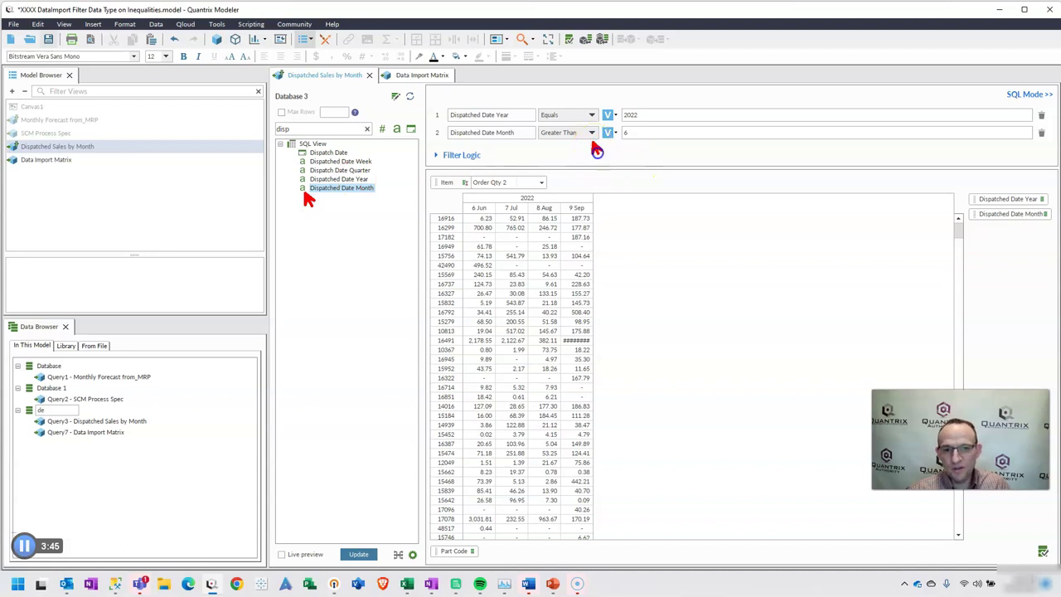
click(628, 137)
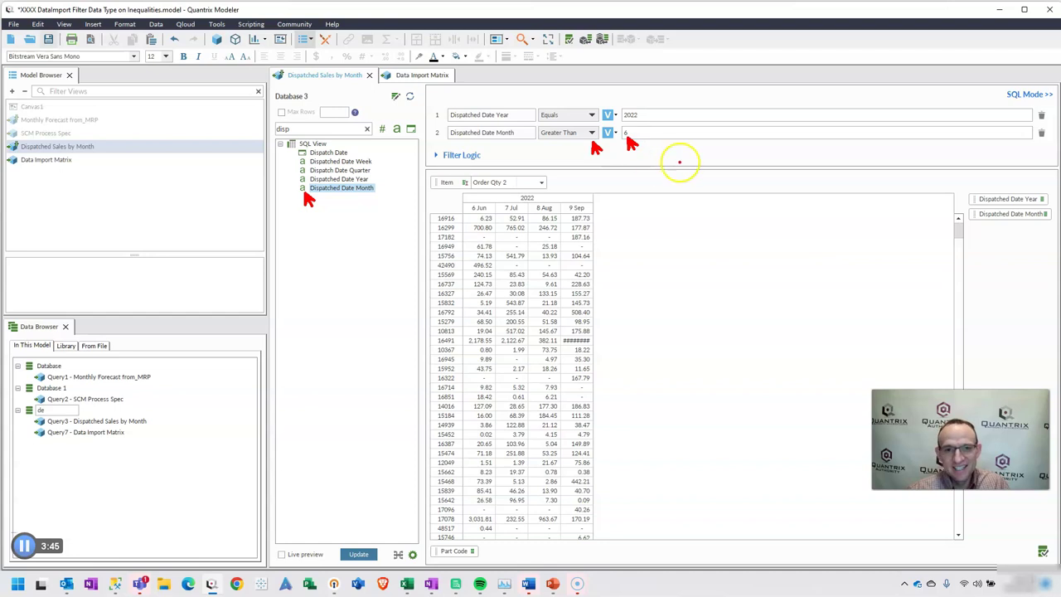
drag(479, 207, 580, 208)
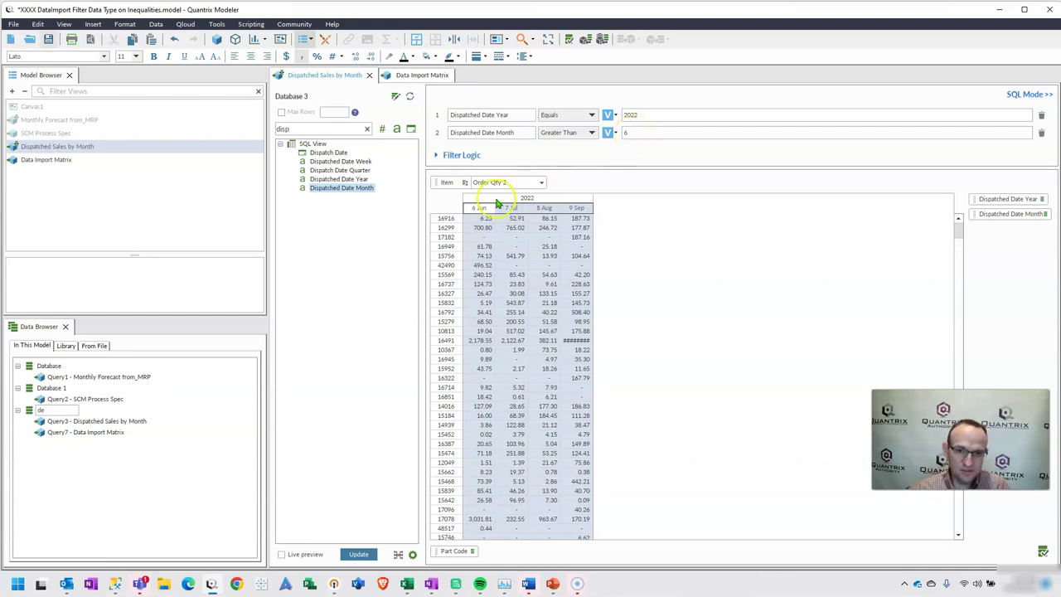
drag(484, 207, 595, 205)
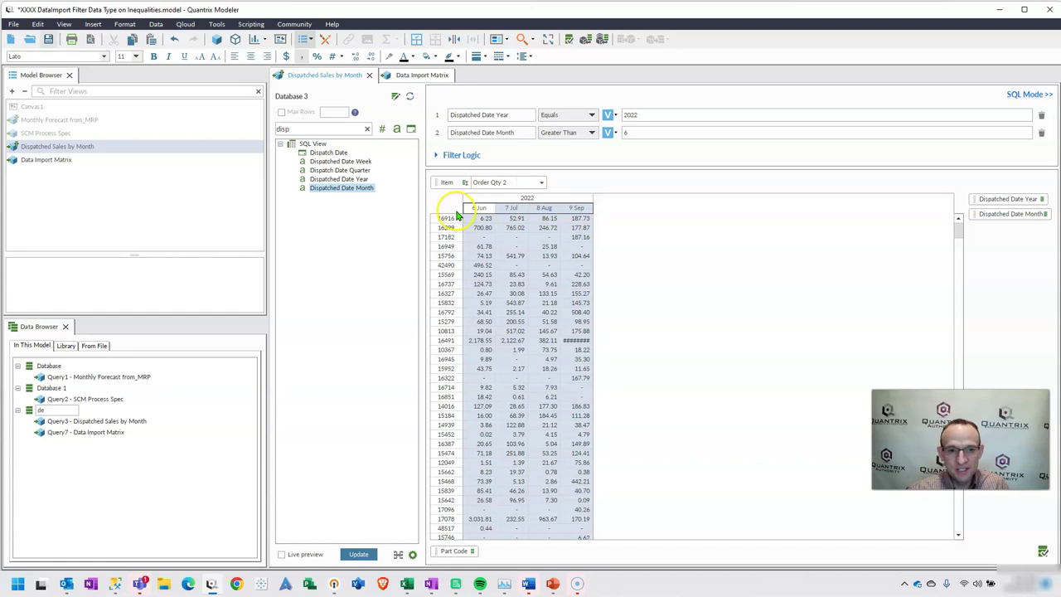
drag(481, 208, 575, 214)
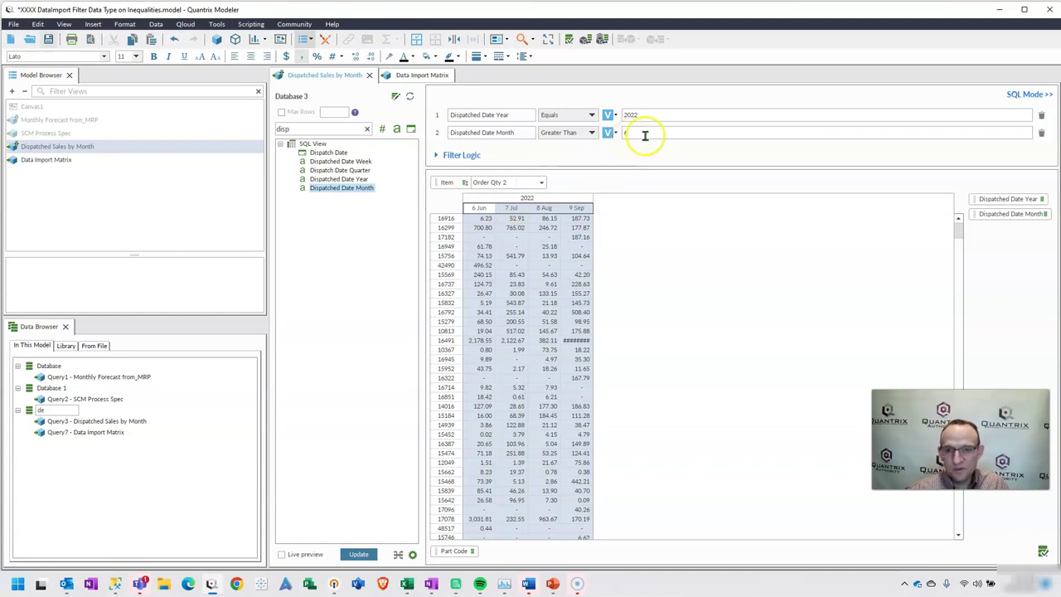
Step: Remove the Dispatched Date Month filter and update the Dispatched Sales by Month data import for all 2022 months
click(1042, 134)
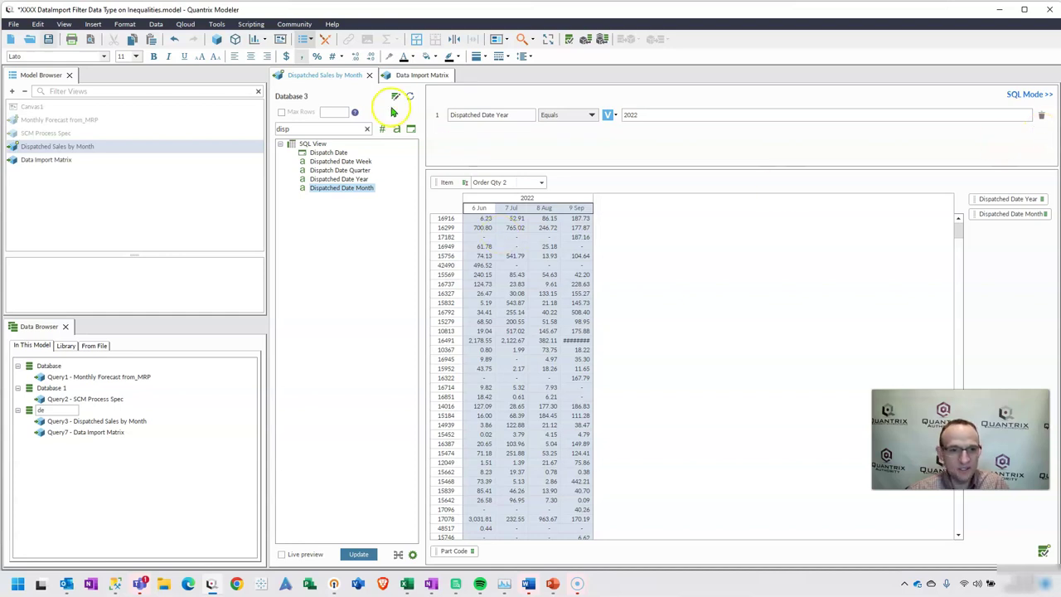
right_click(353, 76)
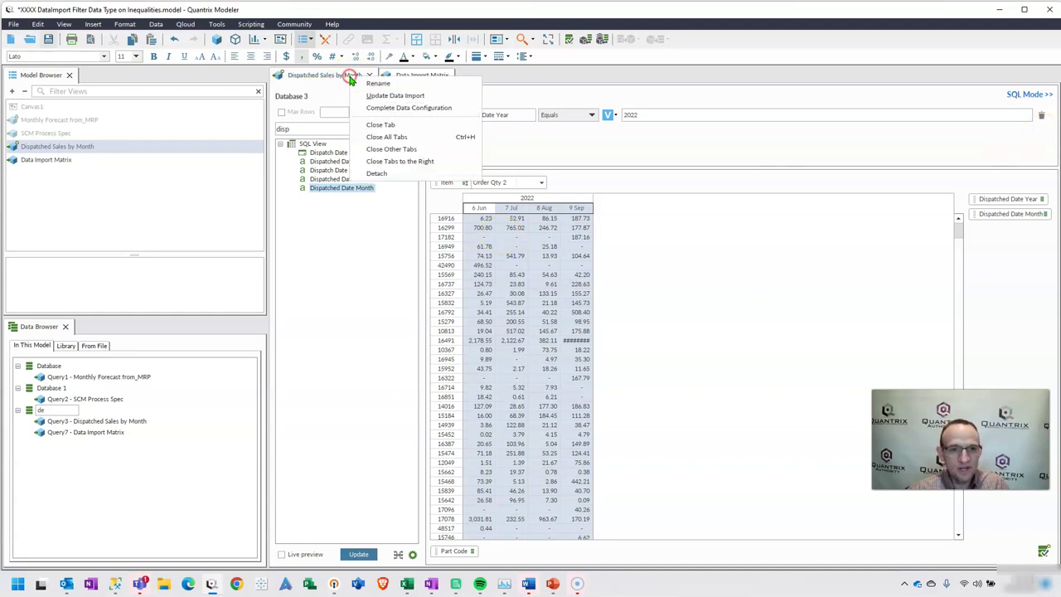
click(390, 96)
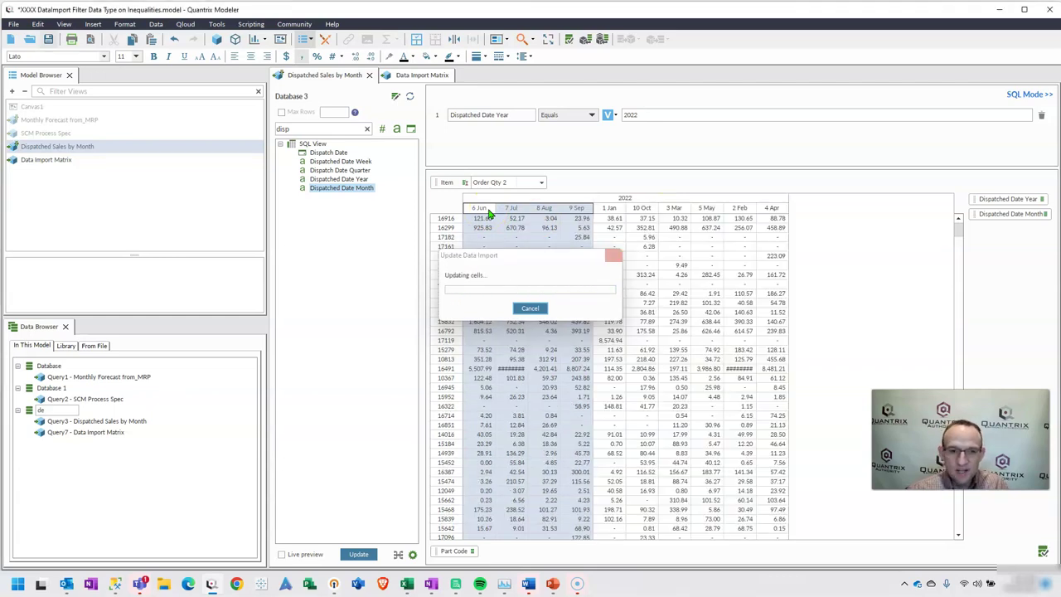
Step: Delete the 3 Mar, 5 May, 2 Feb and 4 Apr columns from the Dispatched Sales by Month matrix
drag(678, 214, 772, 211)
right_click(772, 211)
click(805, 402)
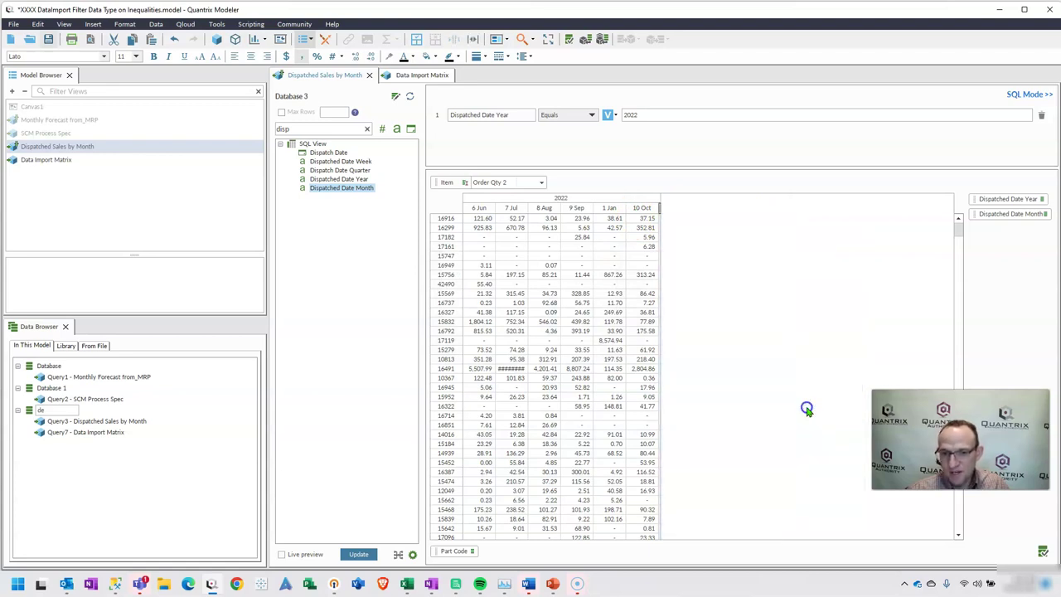
Step: Undo the column deletion and the preceding changes, back through the removal of the Dispatched Date Month filter
click(174, 39)
click(174, 39)
click(174, 39)
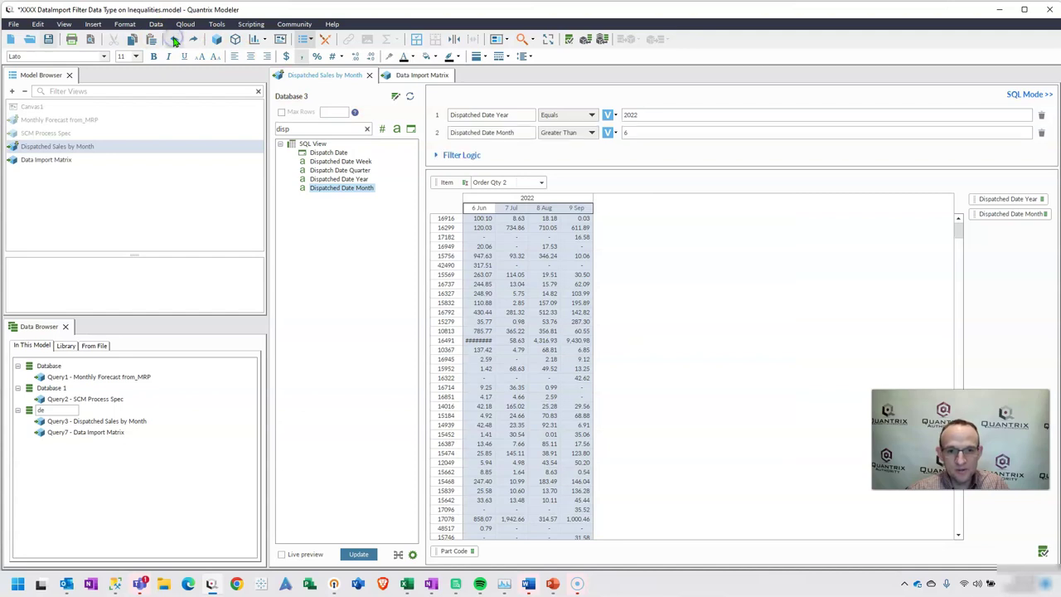
Step: Change the comparison operator of the Dispatched Date Month filter to In
click(613, 132)
click(591, 133)
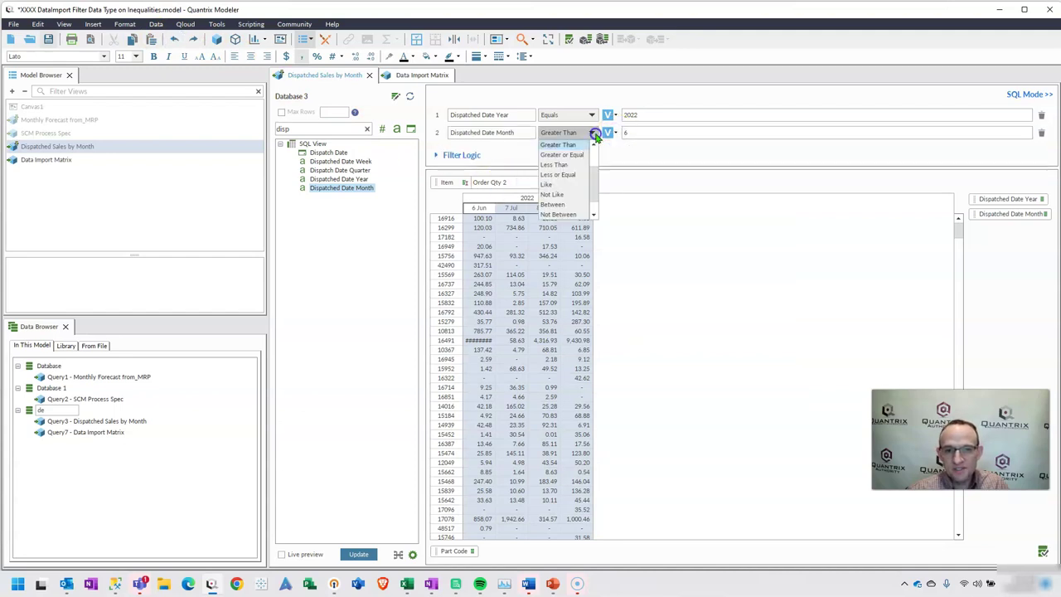
drag(593, 189, 589, 201)
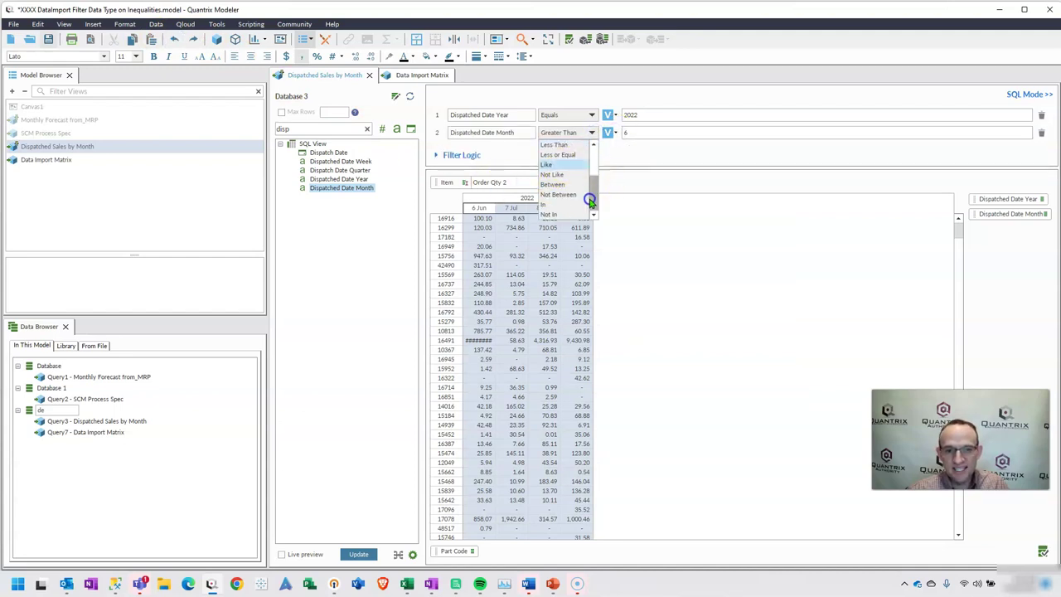
click(583, 203)
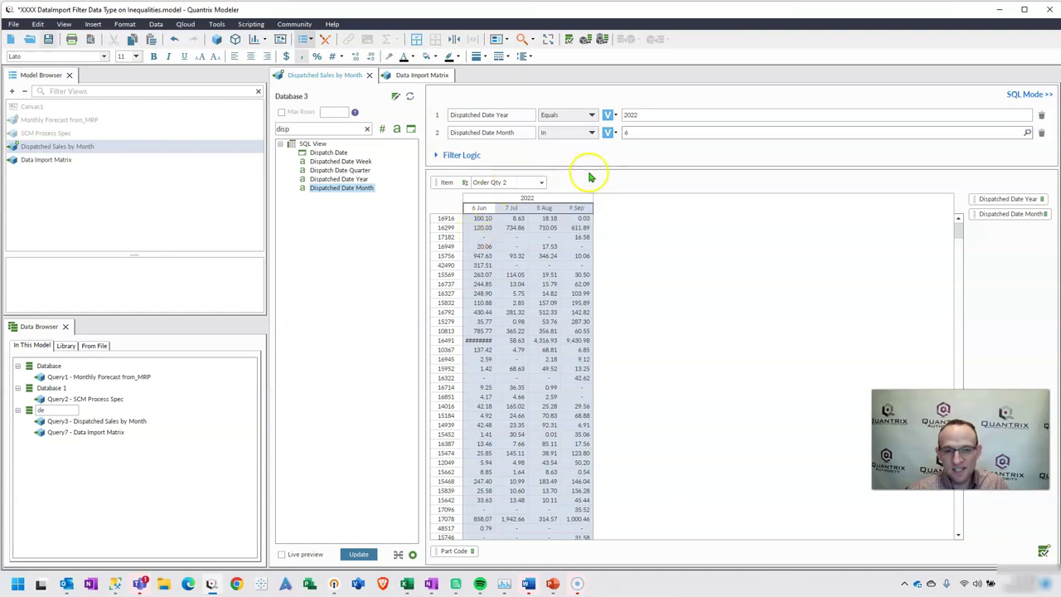
Step: Set the month filter's values to 6 Jun, 7 Jul, 8 Aug, 9 Sep, 10 Oct and update the Dispatched Sales by Month data import
click(631, 133)
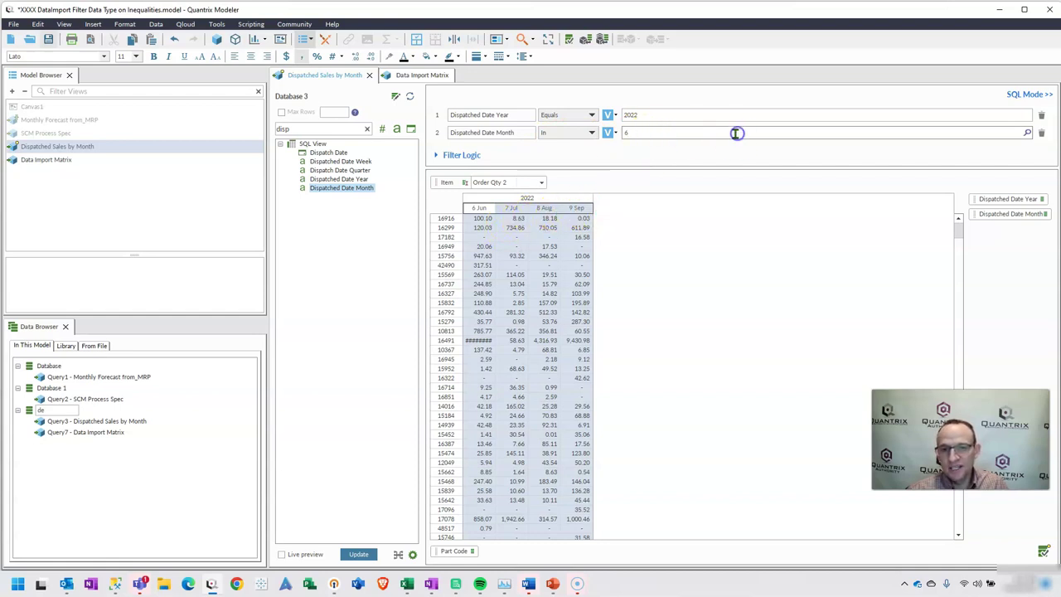
click(646, 138)
key(BackSpace)
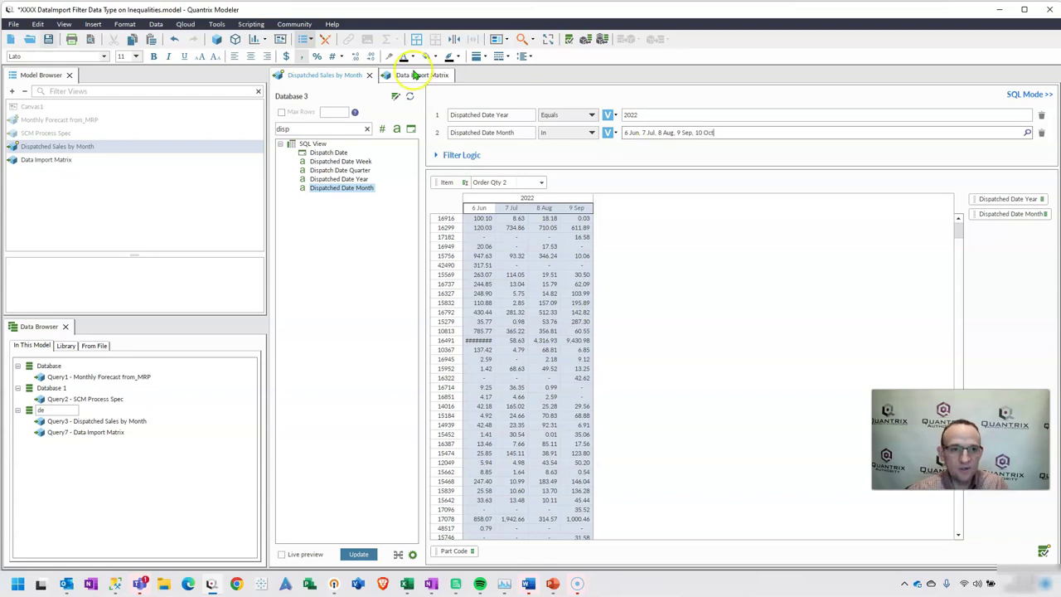
right_click(360, 75)
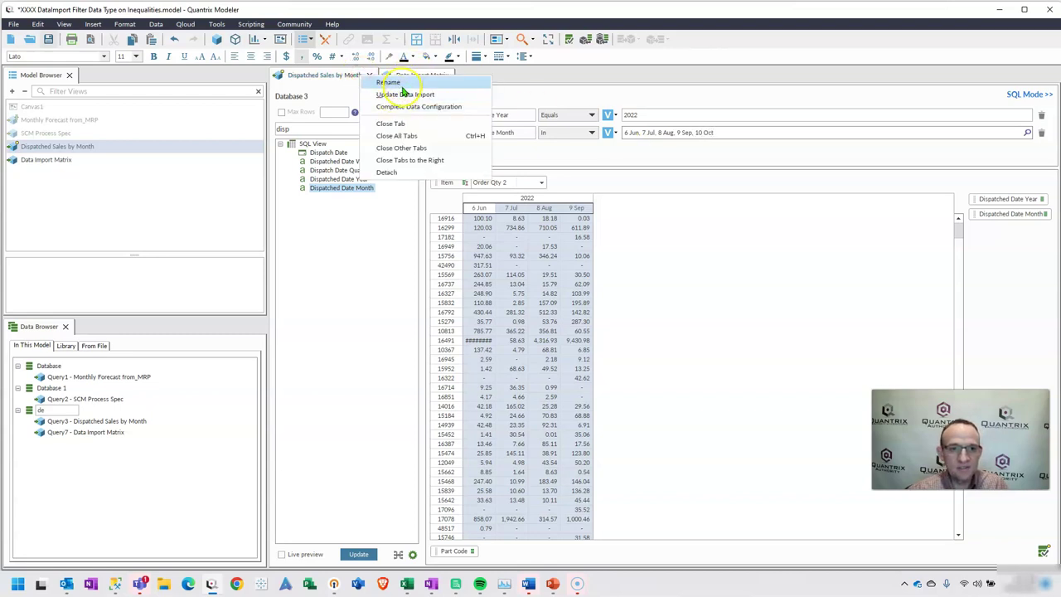
click(403, 94)
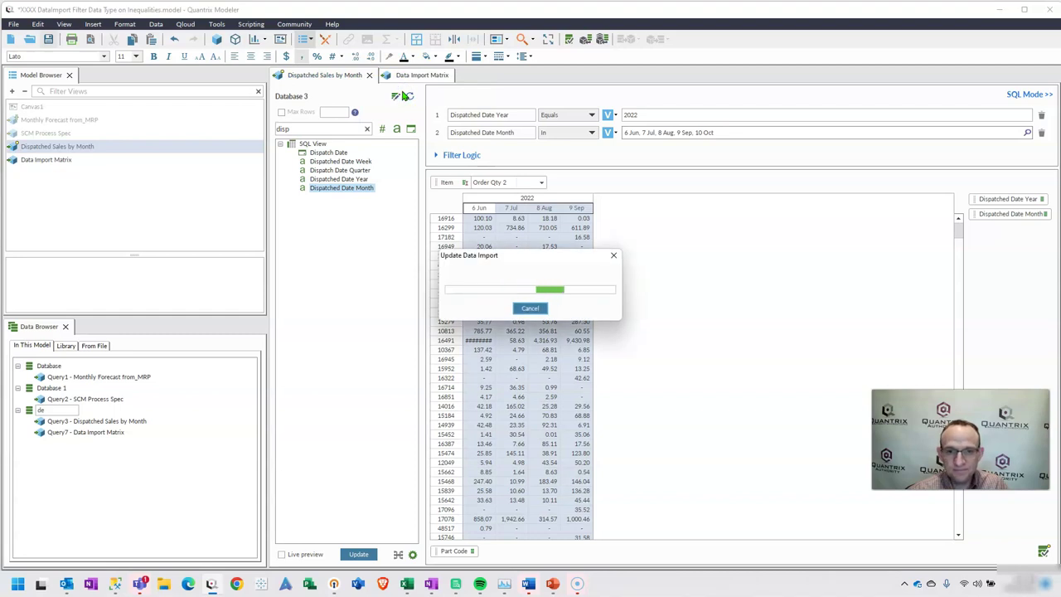